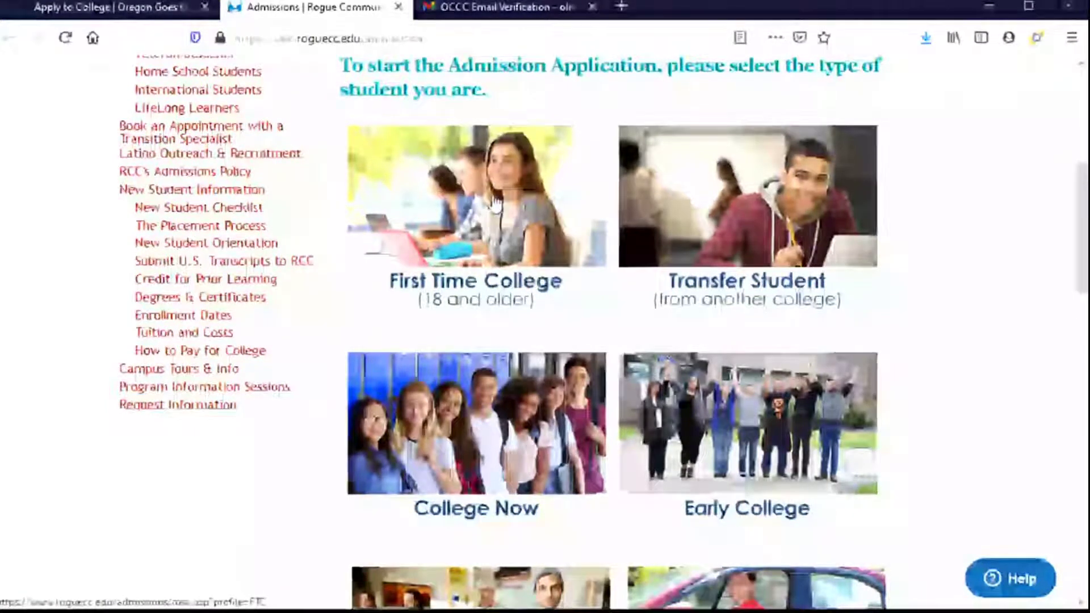
- Start a First Time College (18 and older) application and scroll to the blank Step 1 form
{"action": "left_click", "coordinate": [496, 204]}
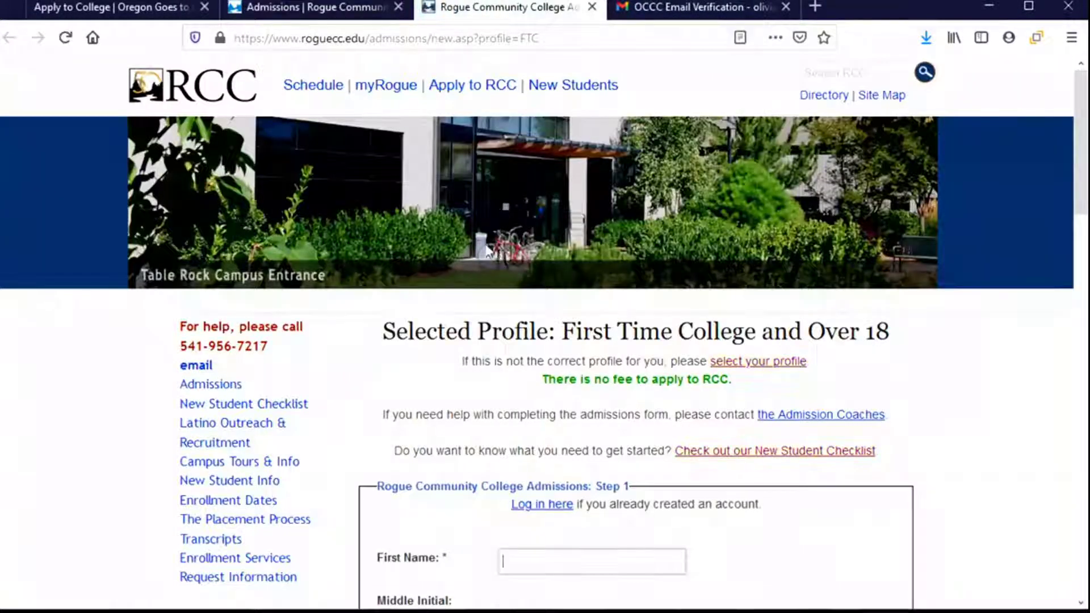
{"action": "scroll", "coordinate": [476, 246], "scroll_direction": "down", "scroll_amount": 3}
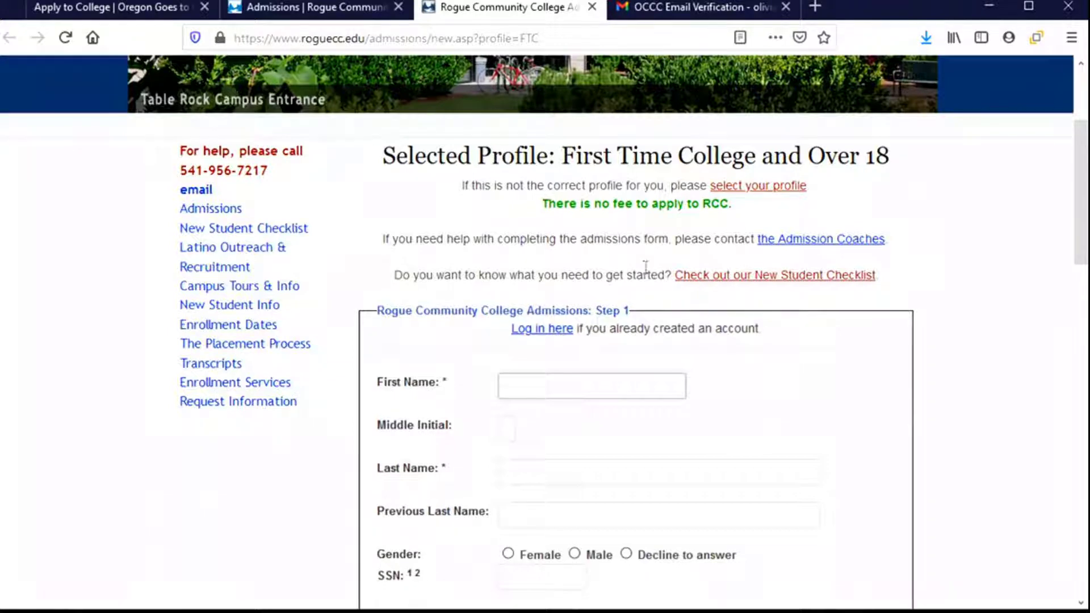
{"action": "scroll", "coordinate": [646, 267], "scroll_direction": "down", "scroll_amount": 2}
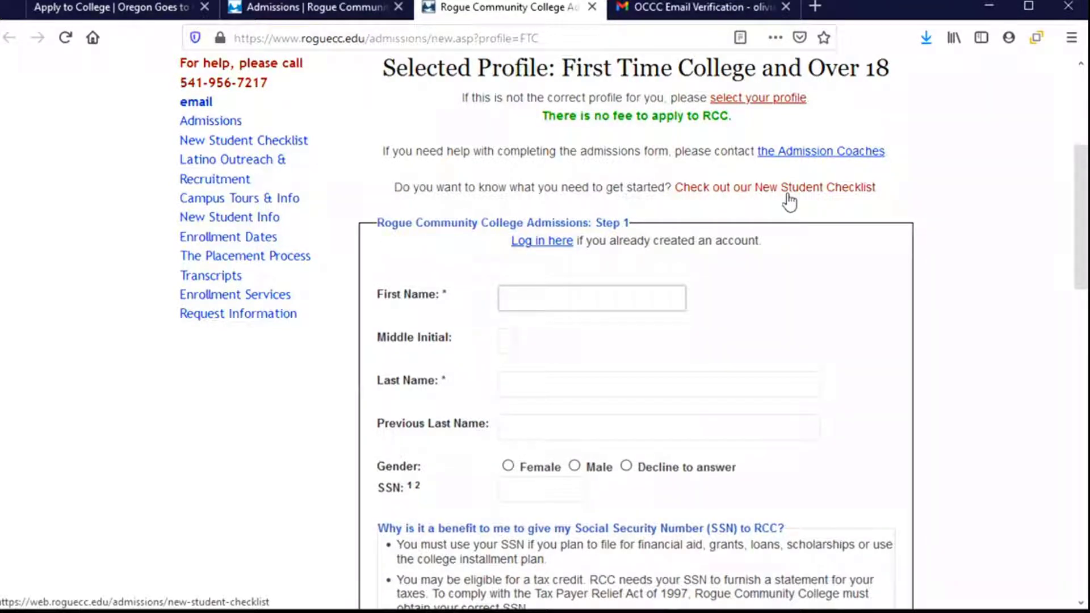
{"action": "scroll", "coordinate": [785, 252], "scroll_direction": "down", "scroll_amount": 3}
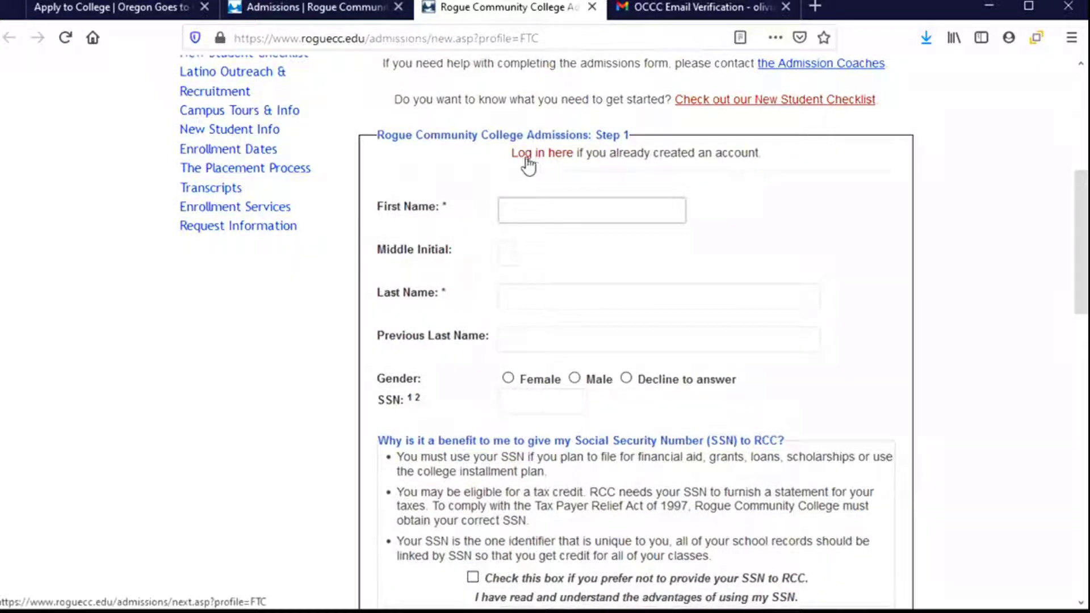
- Enter the applicant's first name, middle initial and last name, and set gender to Female
{"action": "left_click", "coordinate": [533, 208]}
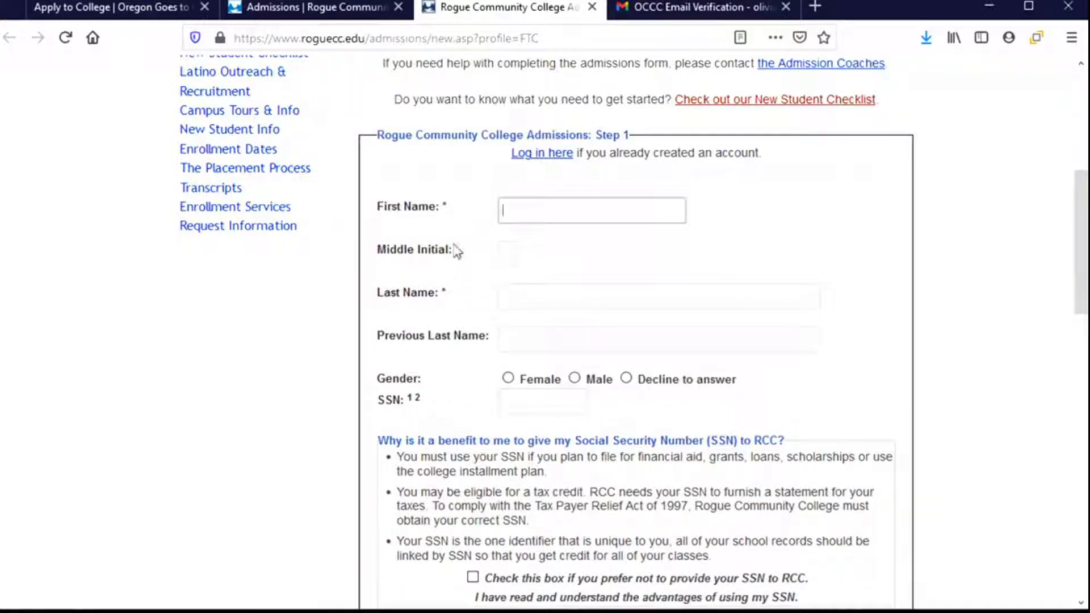
{"action": "left_click", "coordinate": [549, 210]}
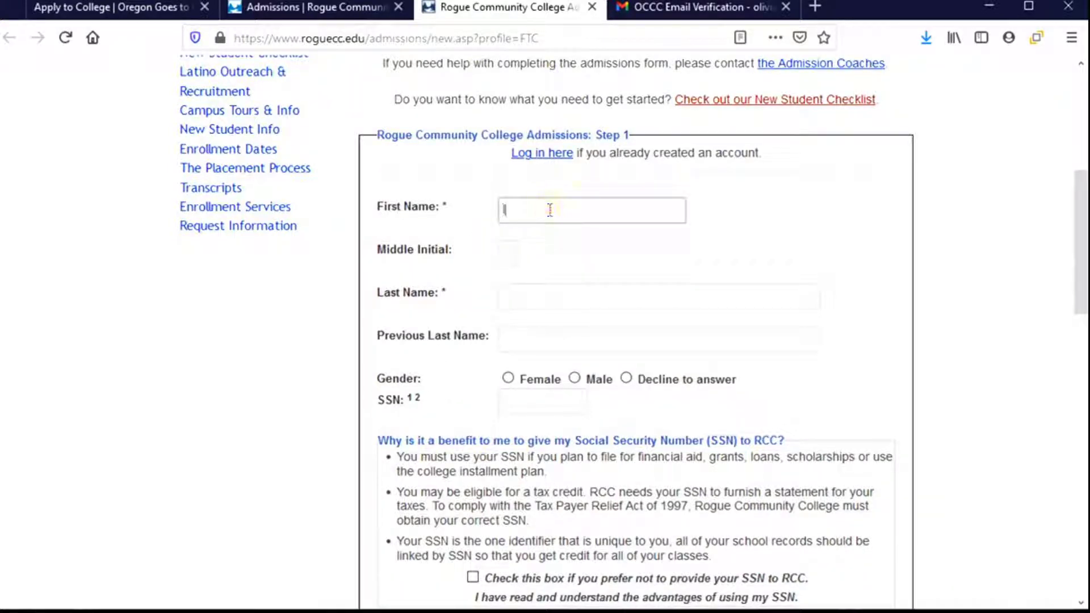
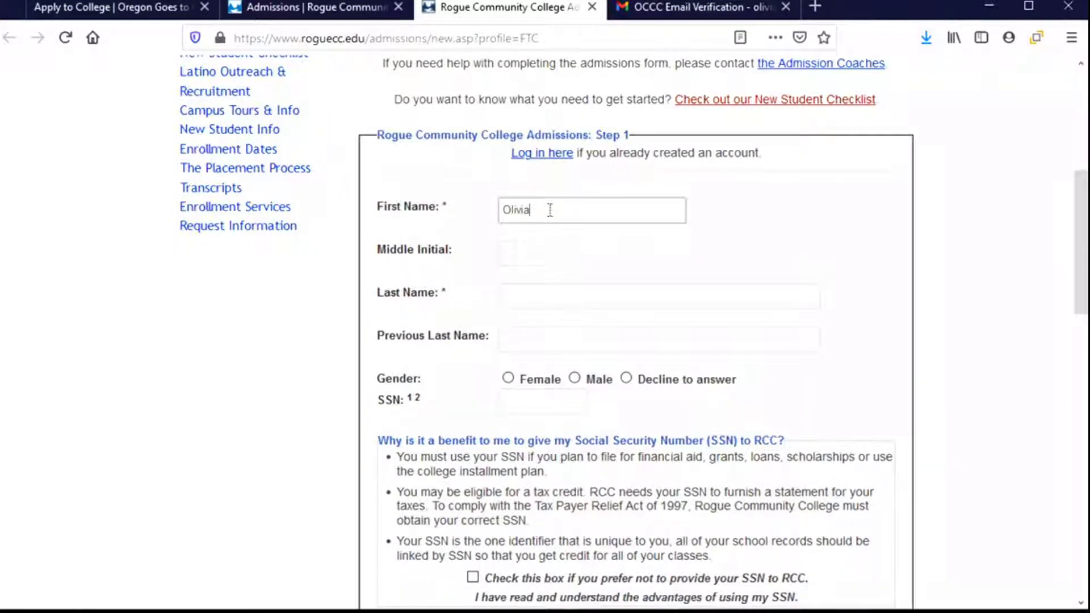
{"action": "left_click", "coordinate": [511, 256]}
{"action": "type", "text": "C"}
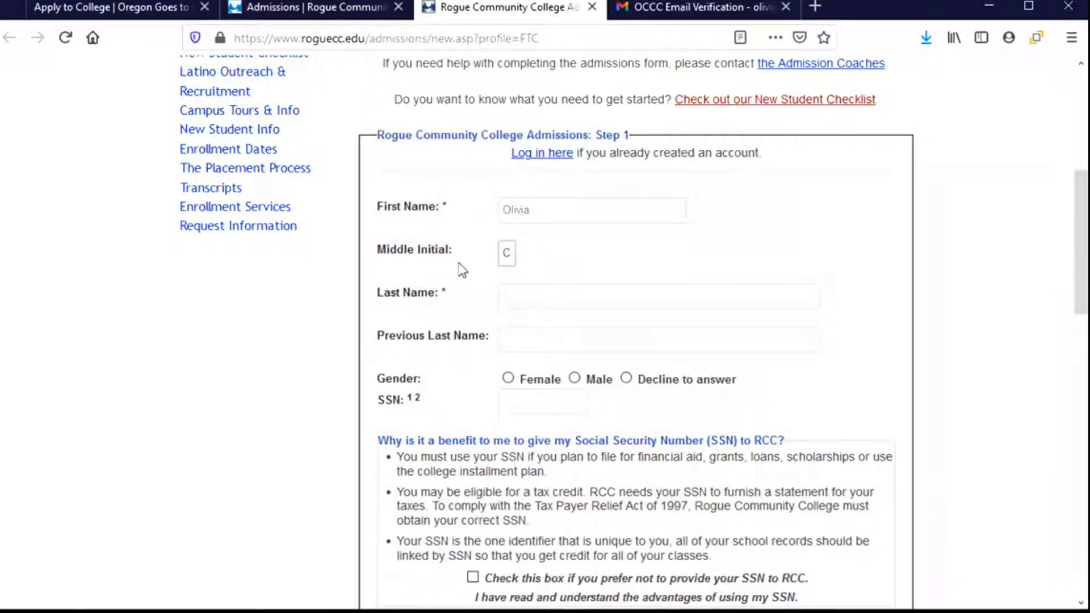
{"action": "left_click", "coordinate": [562, 288]}
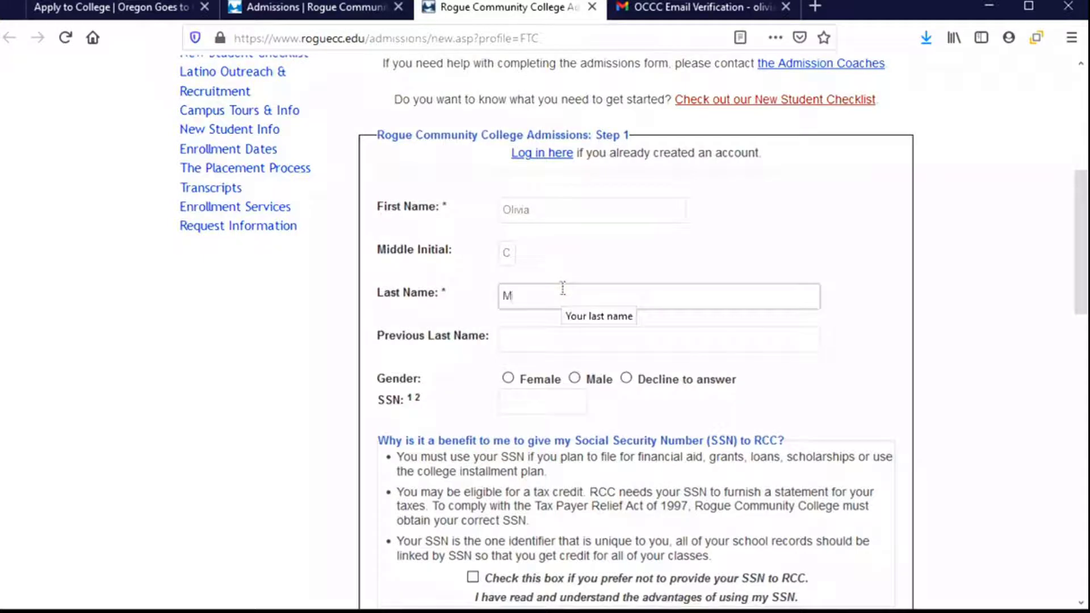
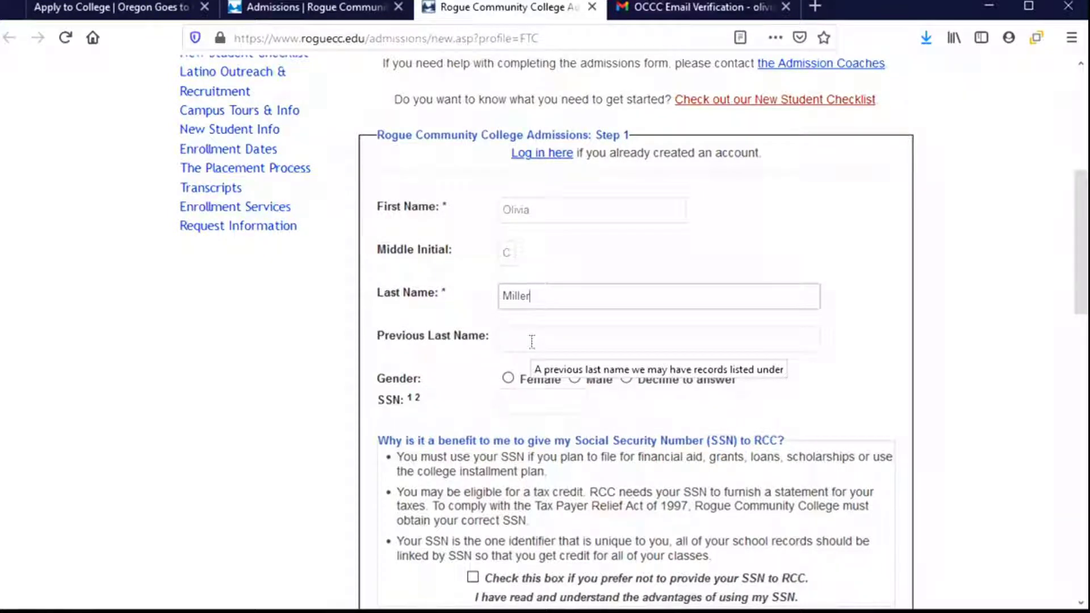
{"action": "left_click", "coordinate": [508, 379]}
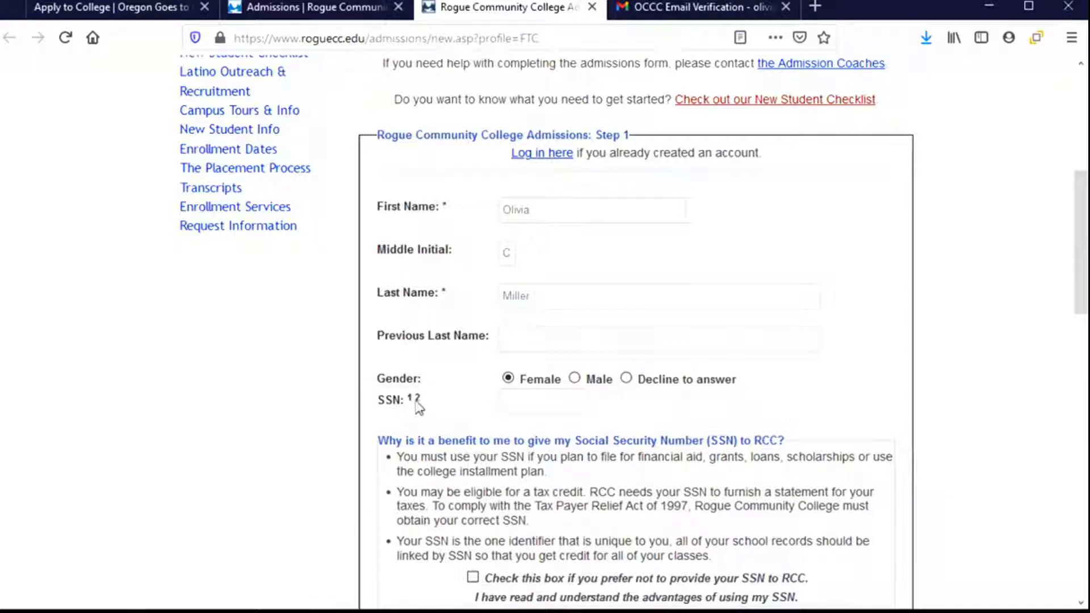
{"action": "scroll", "coordinate": [421, 472], "scroll_direction": "down", "scroll_amount": 3}
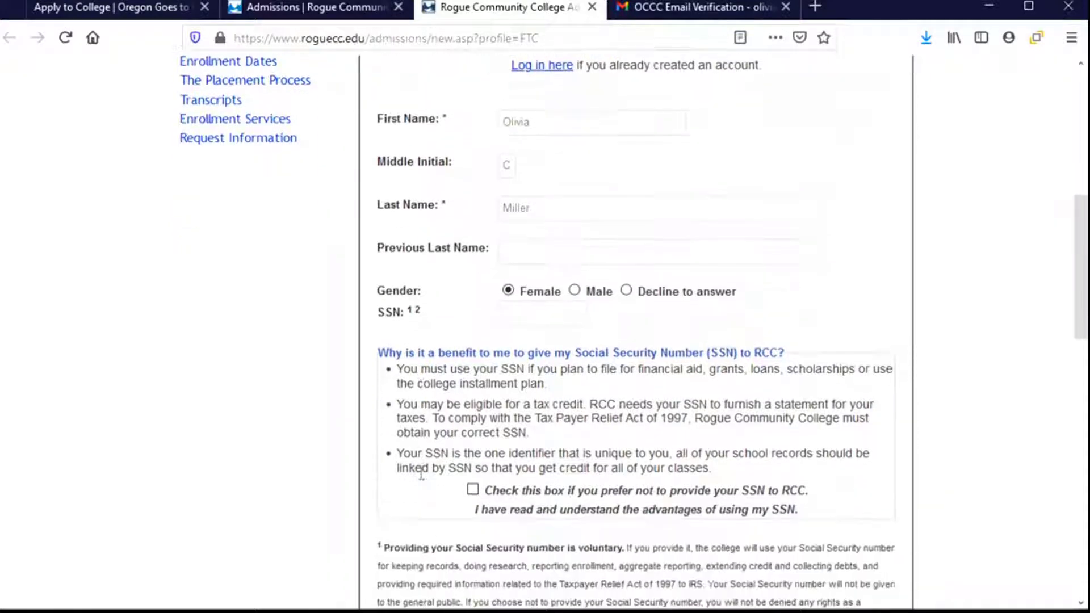
{"action": "scroll", "coordinate": [421, 473], "scroll_direction": "down", "scroll_amount": 4}
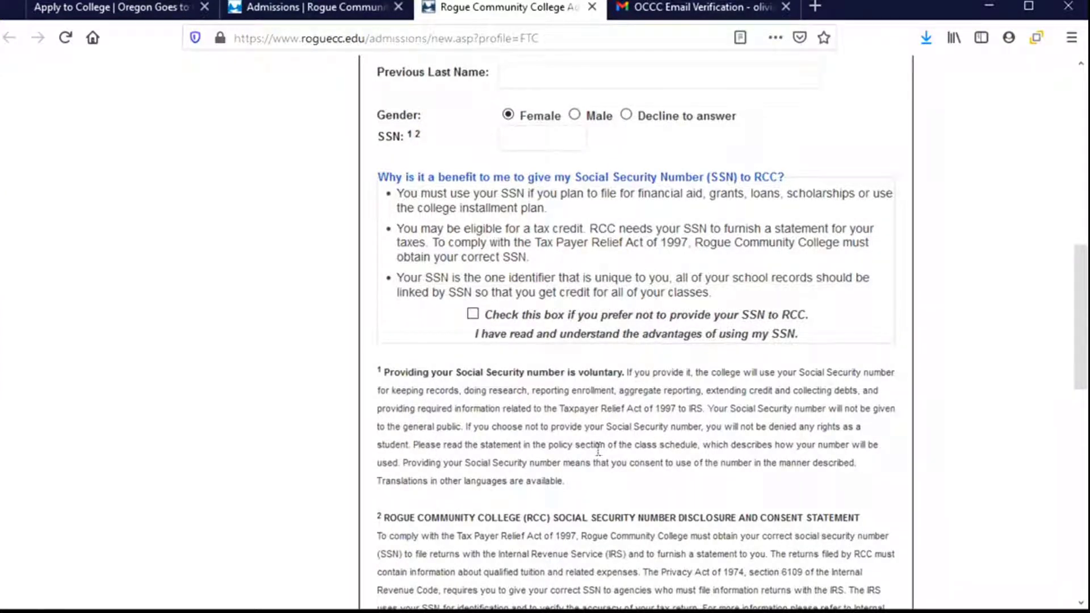
{"action": "scroll", "coordinate": [597, 446], "scroll_direction": "down", "scroll_amount": 3}
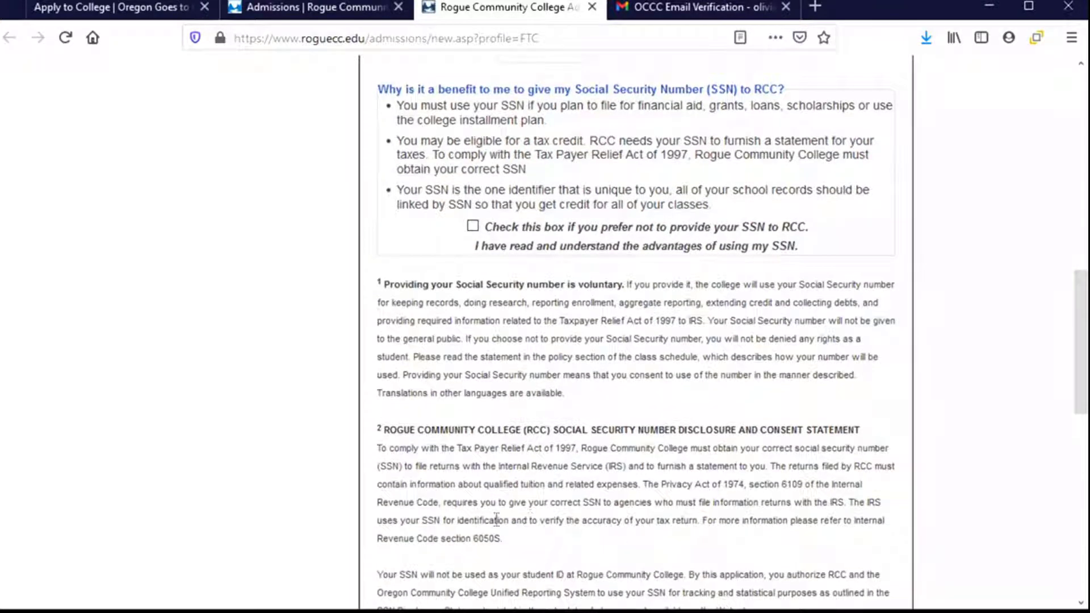
{"action": "scroll", "coordinate": [497, 521], "scroll_direction": "up", "scroll_amount": 9}
{"action": "scroll", "coordinate": [497, 521], "scroll_direction": "up", "scroll_amount": 3}
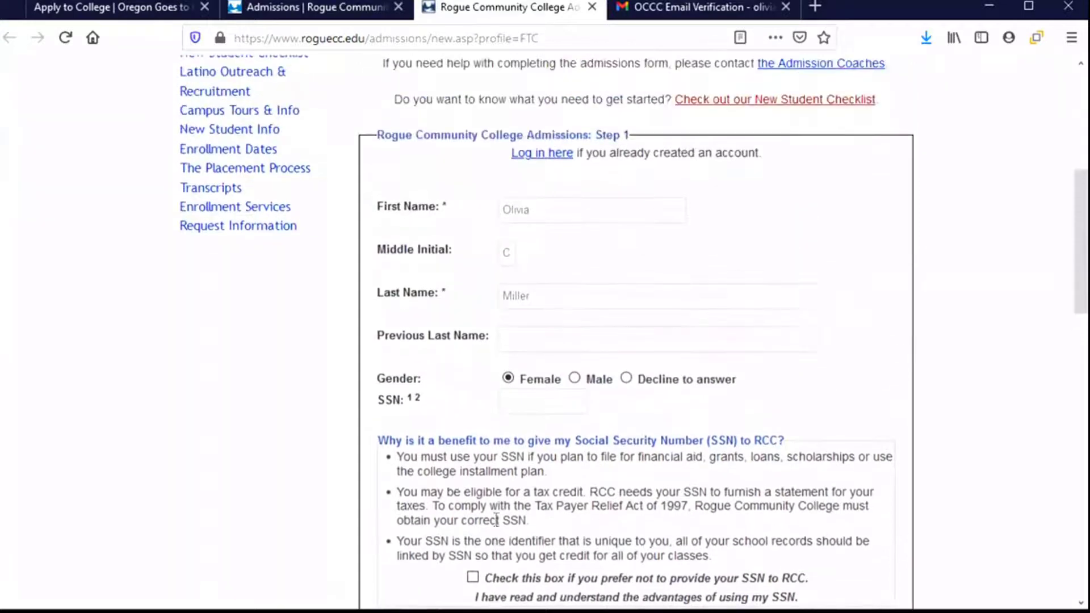
{"action": "scroll", "coordinate": [492, 518], "scroll_direction": "down", "scroll_amount": 3}
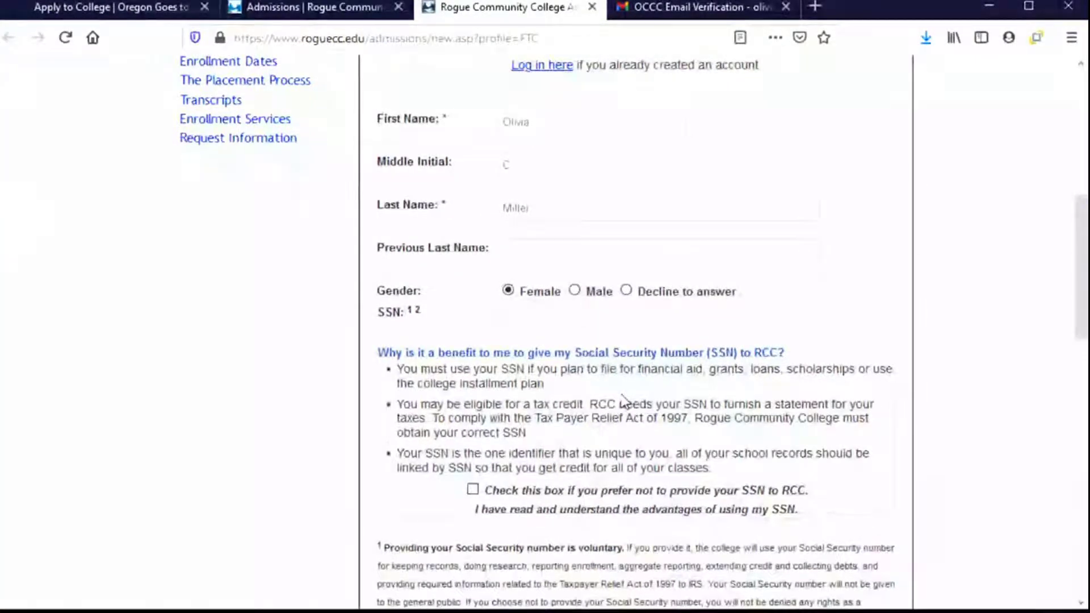
- Enter the applicant's Social Security Number
{"action": "left_click", "coordinate": [534, 313]}
{"action": "type", "text": "123456789"}
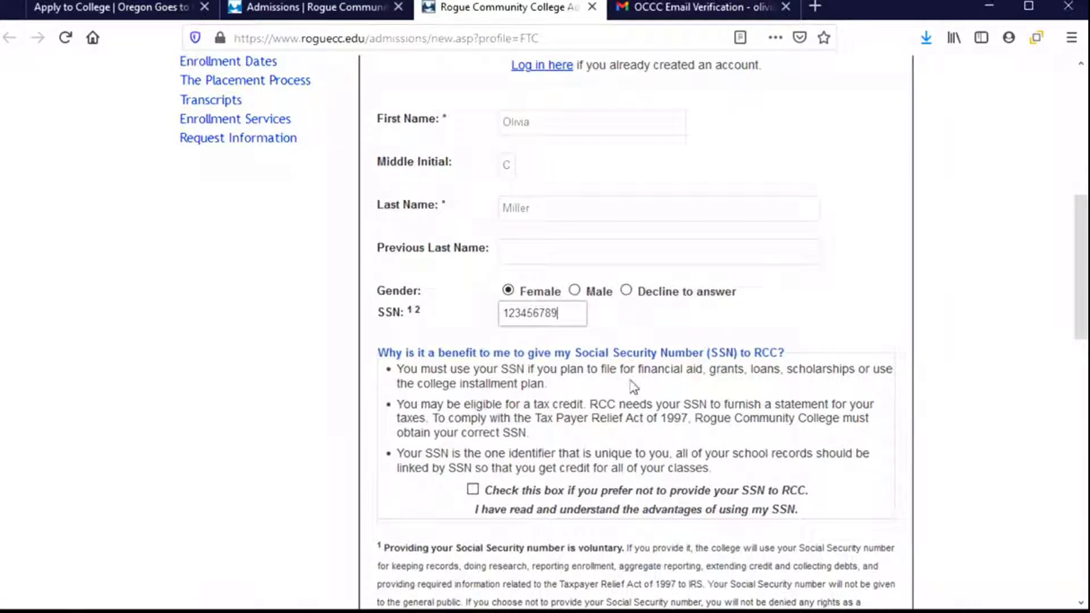
{"action": "scroll", "coordinate": [630, 384], "scroll_direction": "down", "scroll_amount": 3}
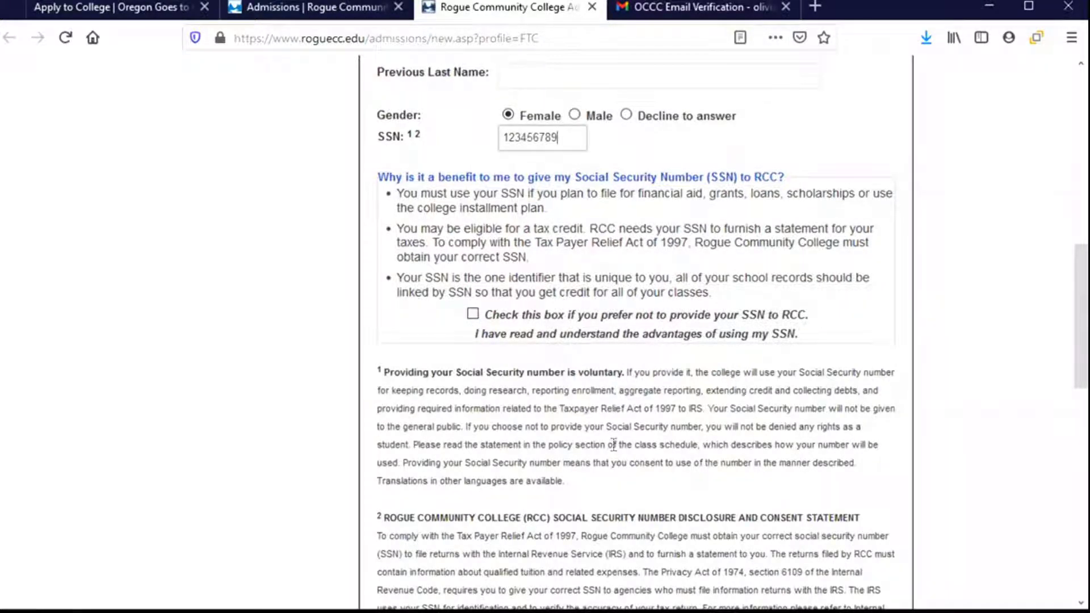
{"action": "scroll", "coordinate": [613, 444], "scroll_direction": "down", "scroll_amount": 6}
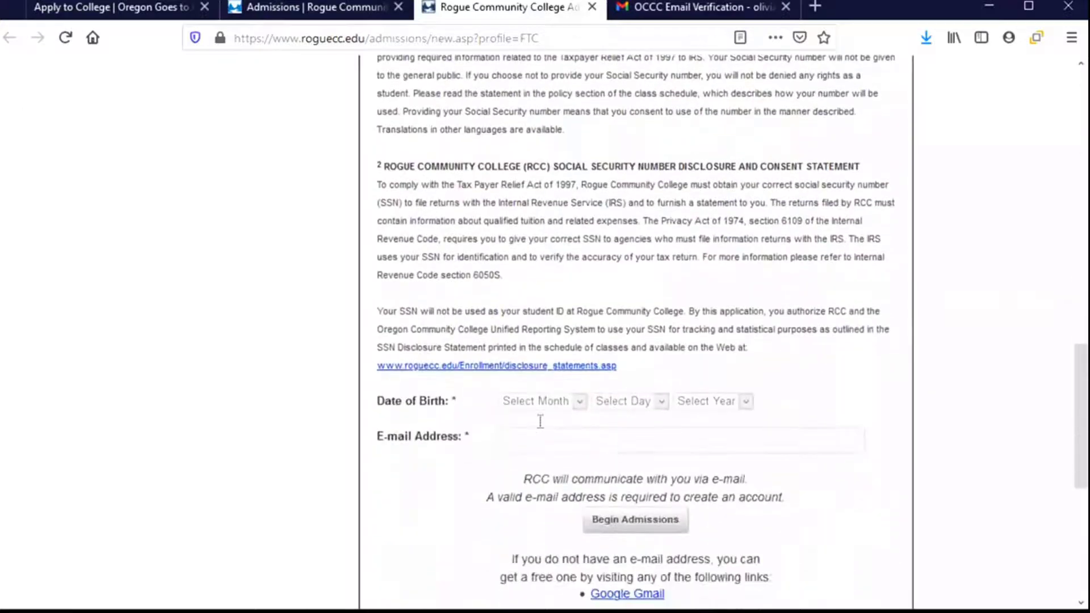
{"action": "scroll", "coordinate": [479, 409], "scroll_direction": "down", "scroll_amount": 3}
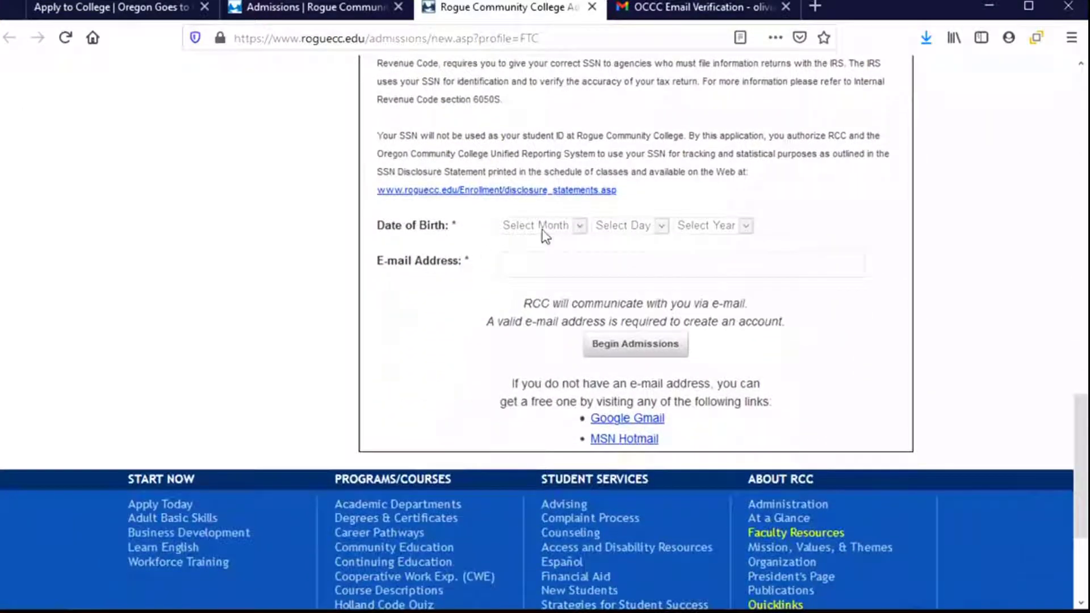
- Set date of birth to January 01, 2003 and enter the applicant's e-mail address
{"action": "left_click", "coordinate": [541, 230]}
{"action": "left_click", "coordinate": [538, 263]}
{"action": "left_click", "coordinate": [618, 229]}
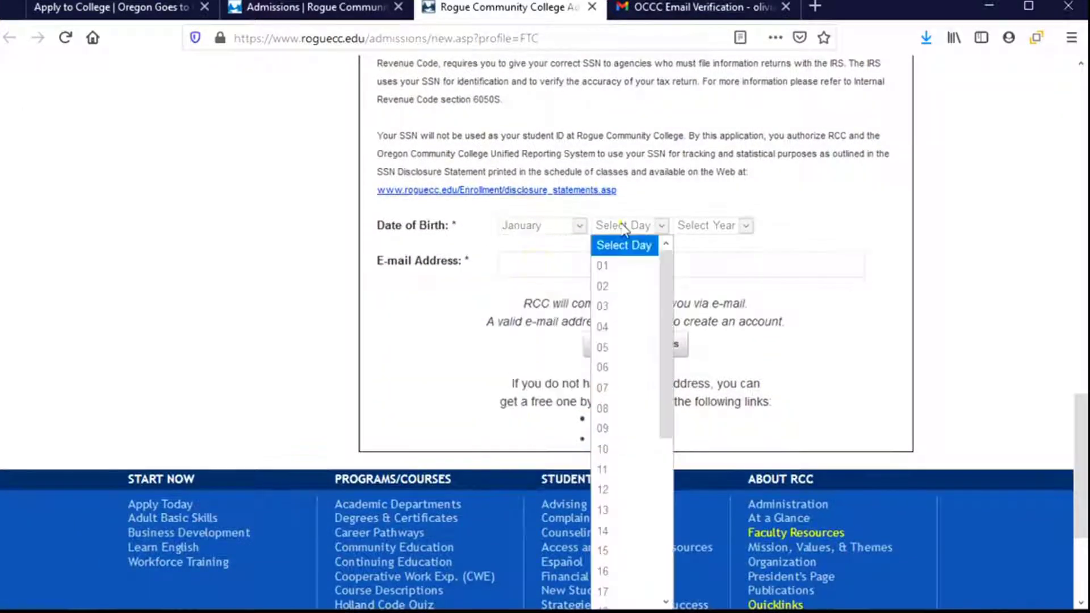
{"action": "left_click", "coordinate": [630, 266]}
{"action": "left_click", "coordinate": [712, 226]}
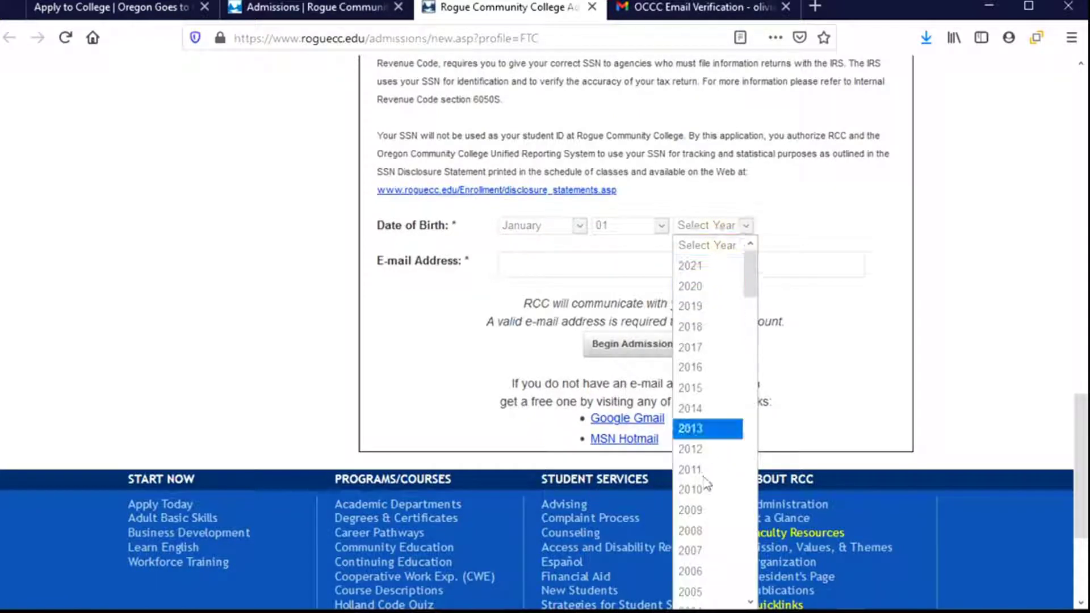
{"action": "scroll", "coordinate": [705, 488], "scroll_direction": "down", "scroll_amount": 2}
{"action": "left_click", "coordinate": [703, 514]}
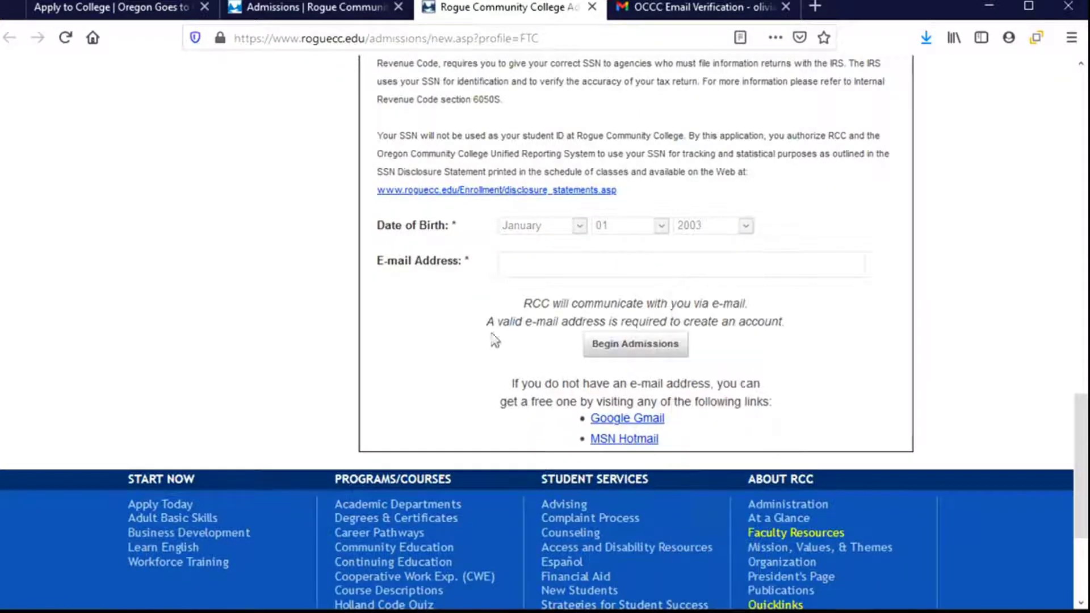
{"action": "left_click", "coordinate": [562, 271]}
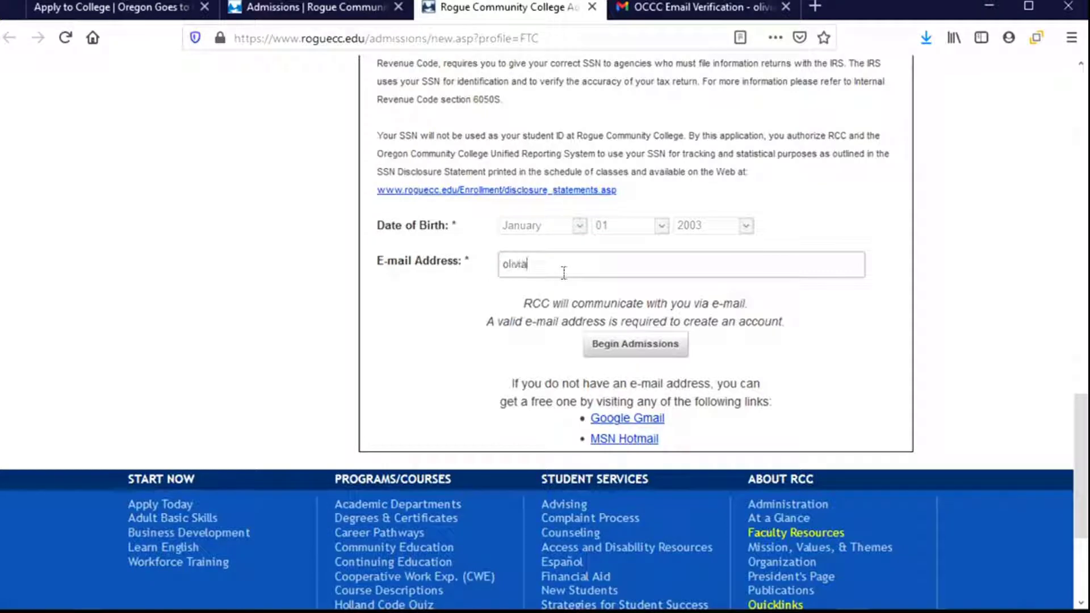
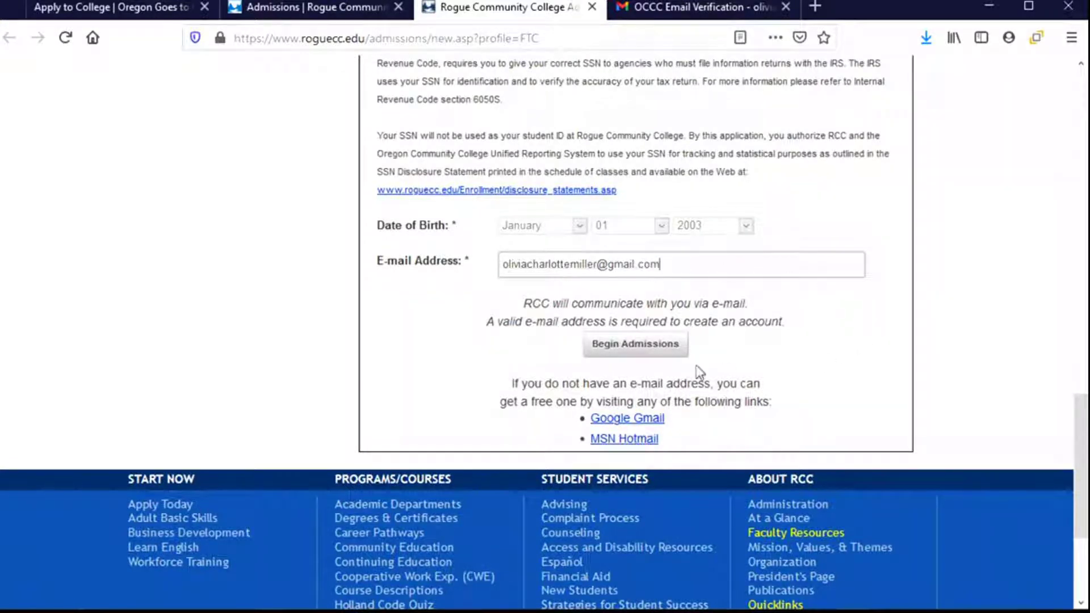
- Submit Step 1, then enter a login username and the account password
{"action": "left_click", "coordinate": [651, 352]}
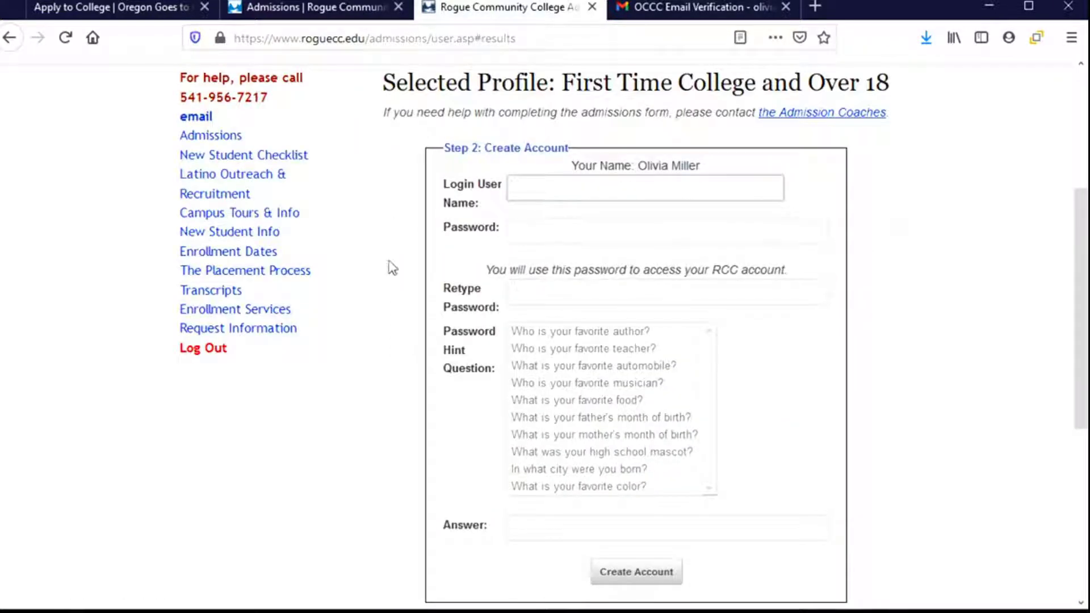
{"action": "left_click", "coordinate": [560, 194]}
{"action": "type", "text": "liwycm"}
{"action": "key", "text": "Tab"}
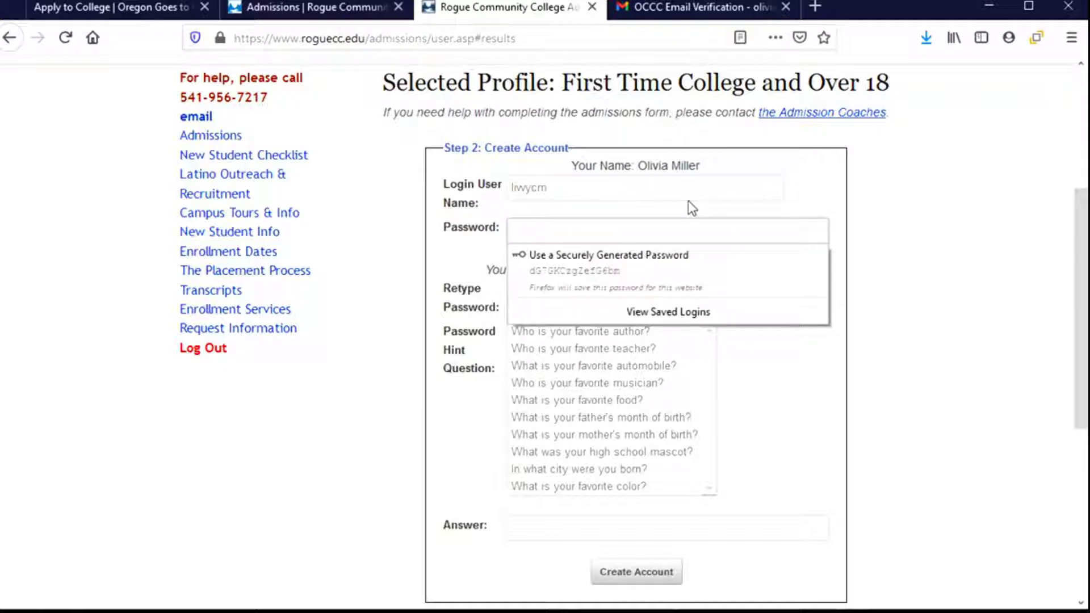
{"action": "type", "text": "****"}
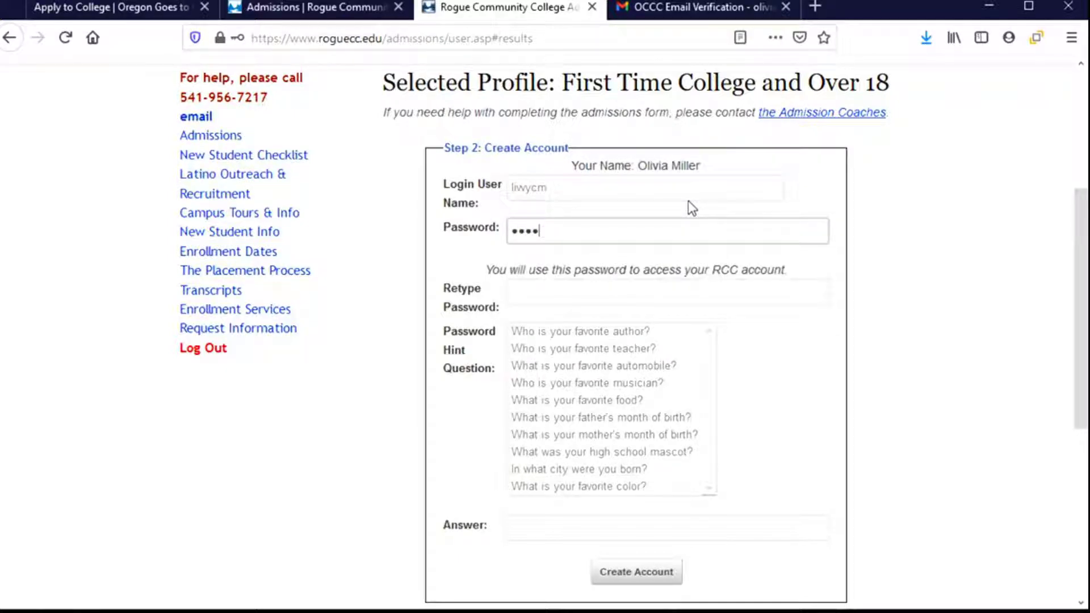
{"action": "key", "text": "BackSpace"}
{"action": "type", "text": "************"}
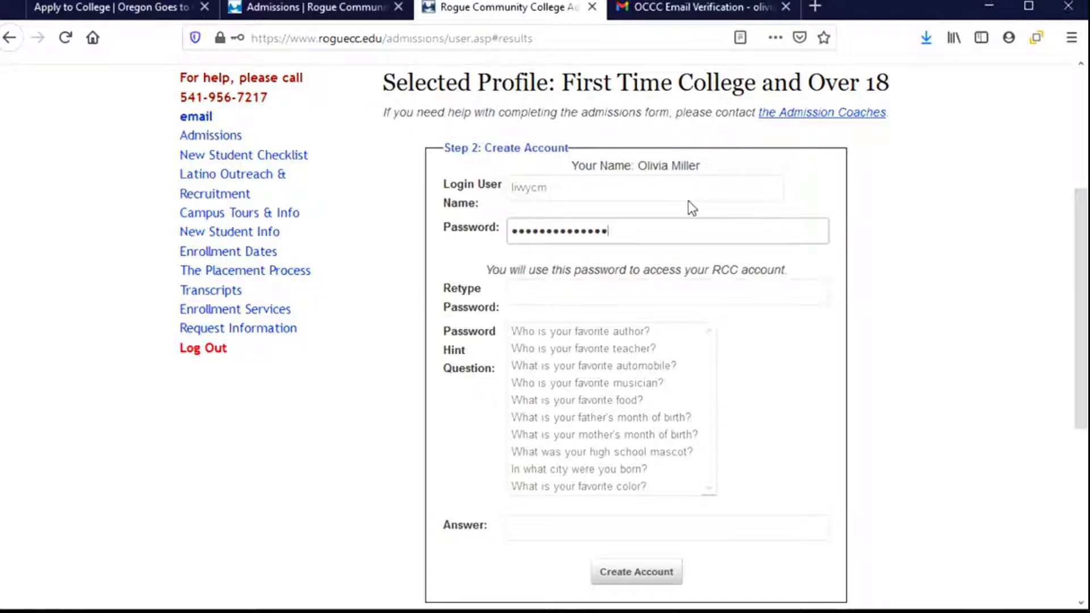
- Confirm the password and choose 'What is your favorite color?' as hint, with its answer
{"action": "left_click", "coordinate": [624, 291]}
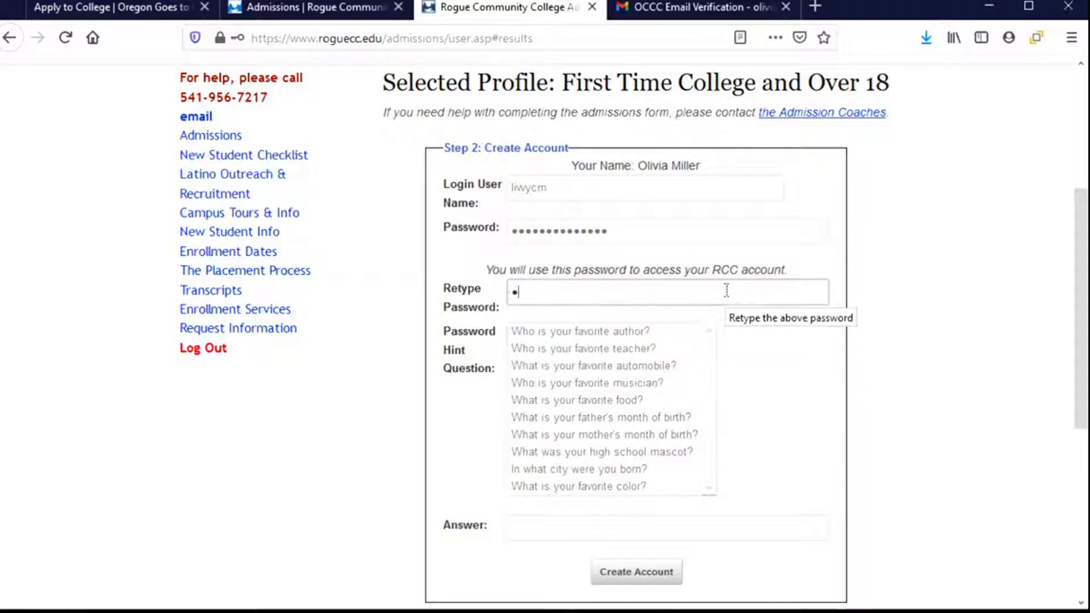
{"action": "type", "text": "***************"}
{"action": "left_click", "coordinate": [749, 408]}
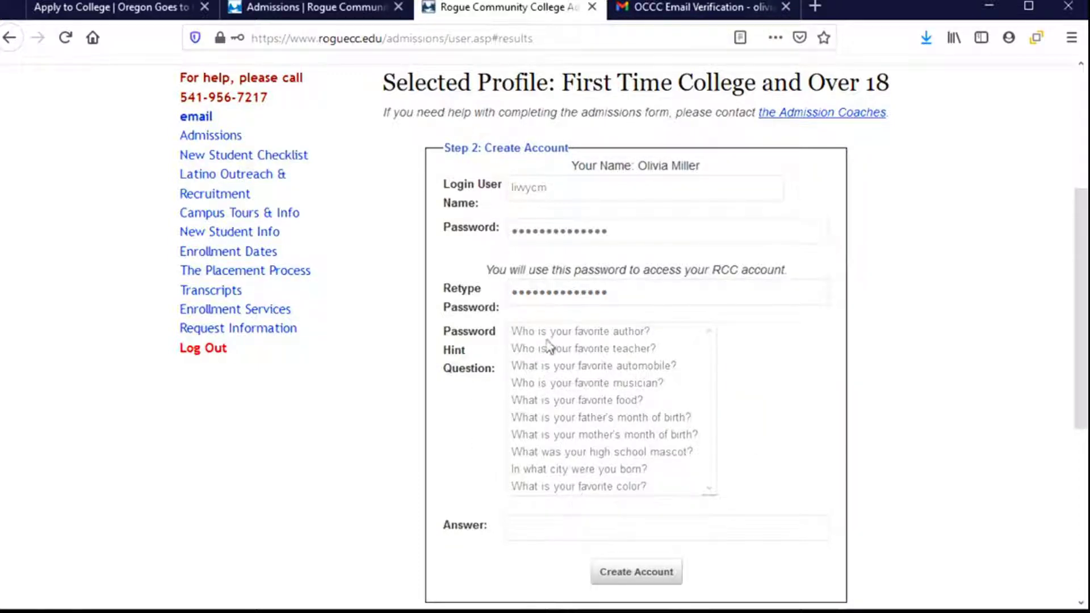
{"action": "left_click", "coordinate": [625, 487]}
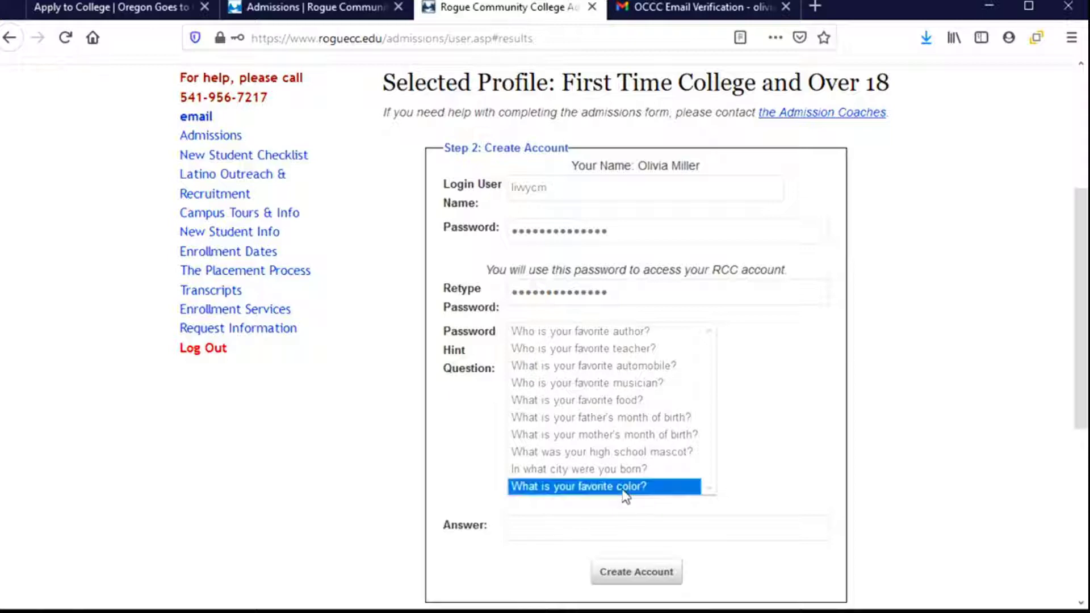
{"action": "left_click", "coordinate": [677, 522]}
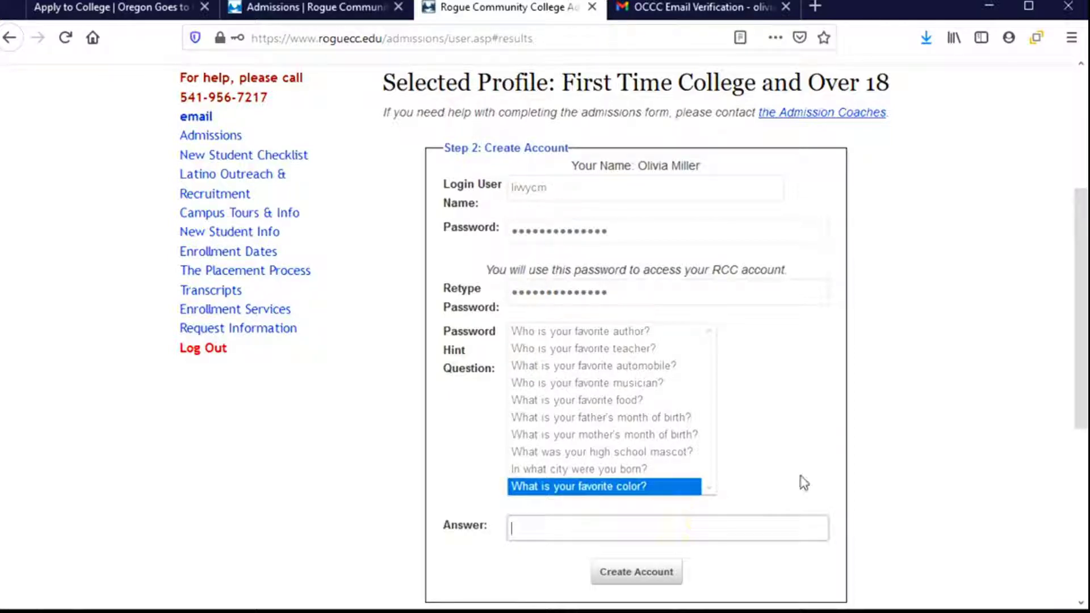
{"action": "type", "text": "green"}
- Create the account and decline Firefox's offer to save the login
{"action": "left_click", "coordinate": [634, 574]}
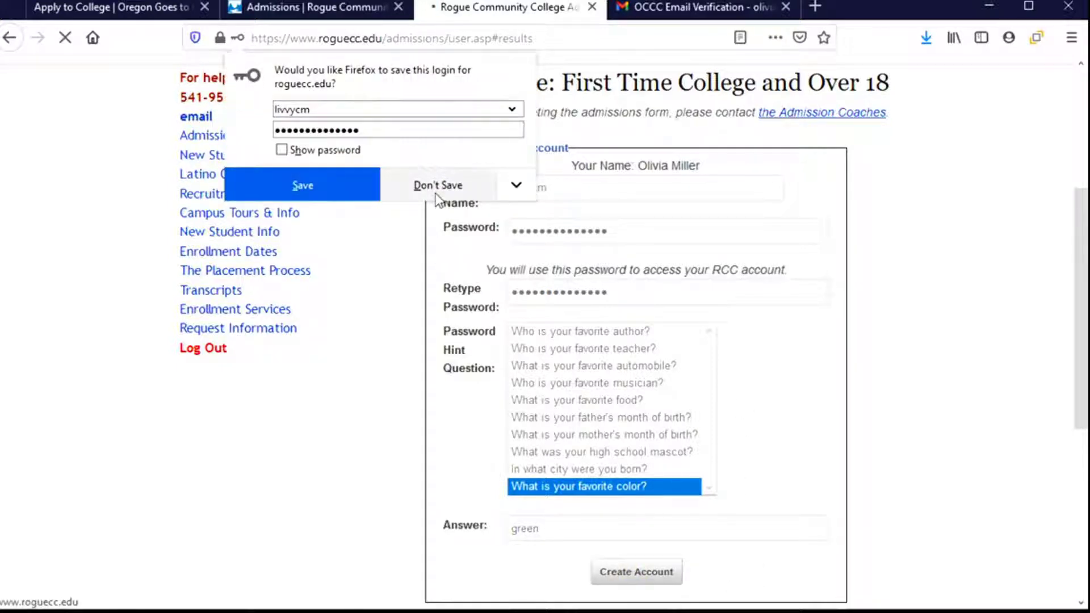
{"action": "left_click", "coordinate": [437, 185]}
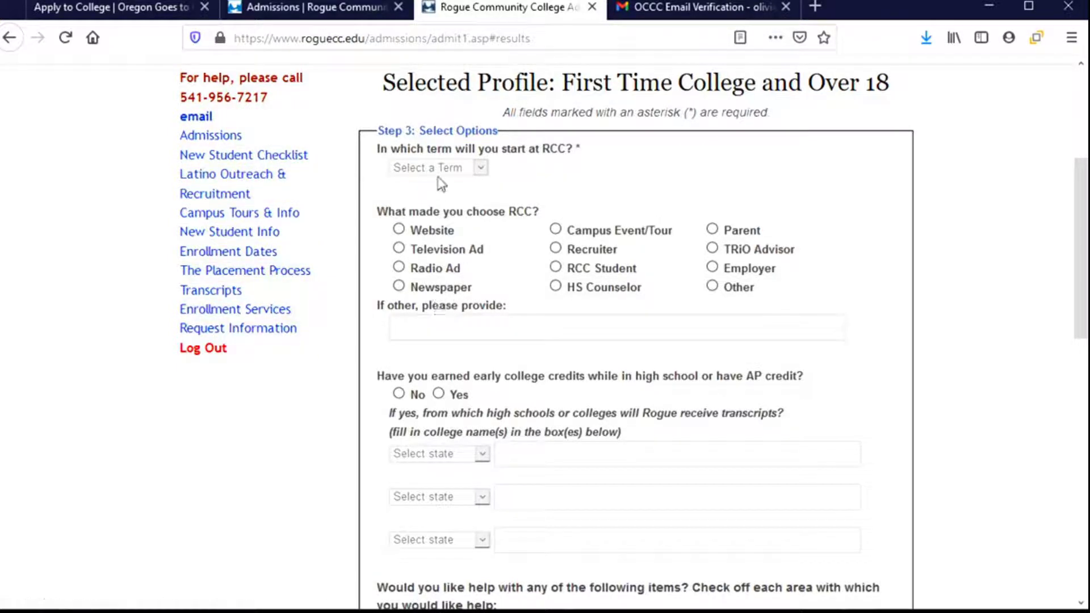
- Choose Fall - 2021 as start term and HS Counselor as referral, leaving transcript state unset
{"action": "left_click", "coordinate": [476, 169]}
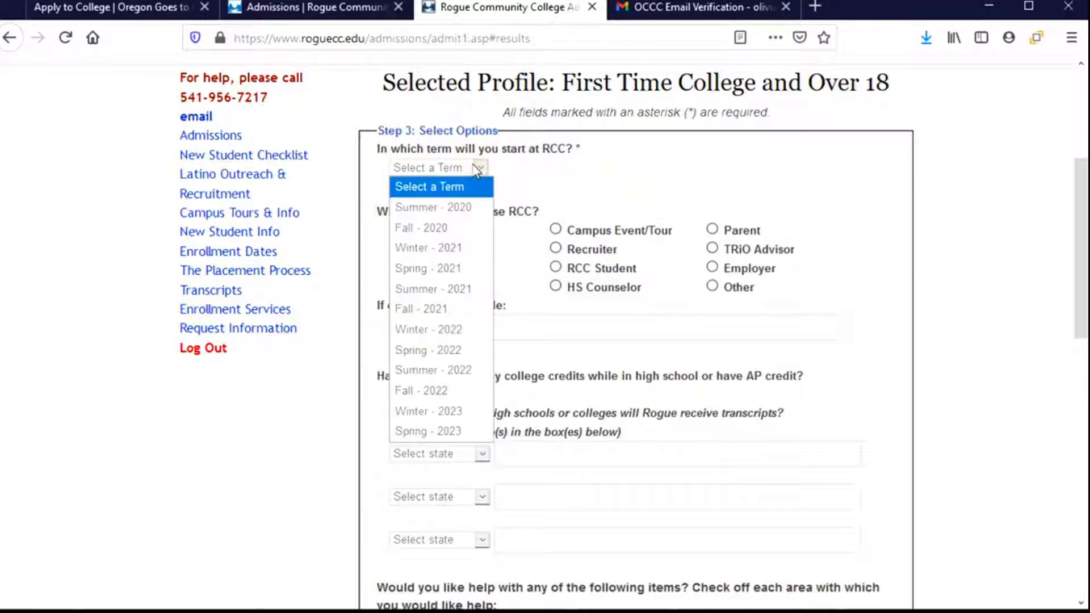
{"action": "left_click", "coordinate": [444, 311]}
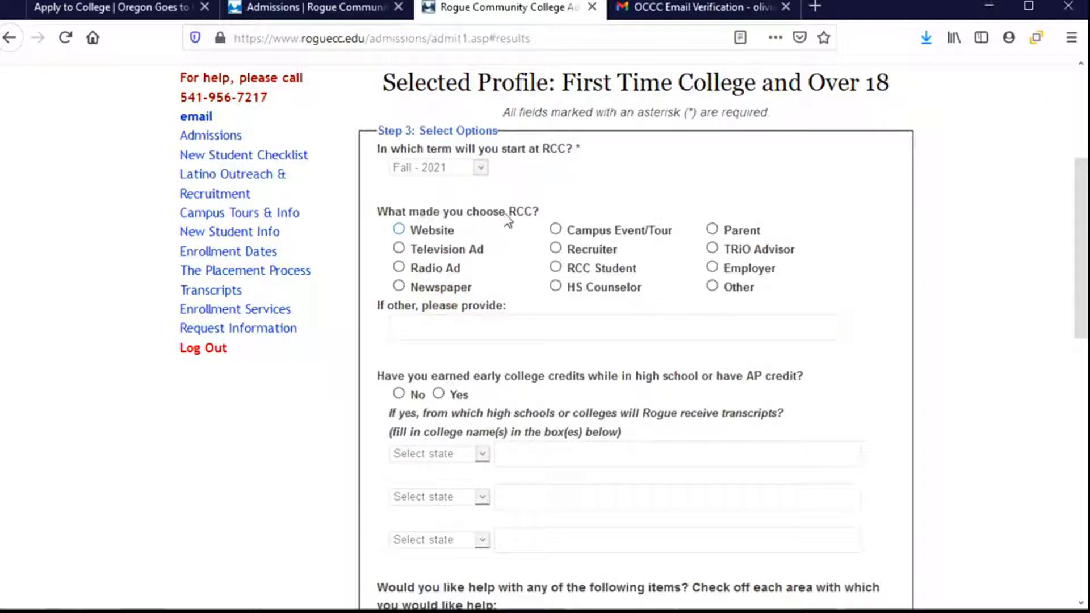
{"action": "left_click", "coordinate": [555, 287]}
{"action": "scroll", "coordinate": [539, 327], "scroll_direction": "down", "scroll_amount": 3}
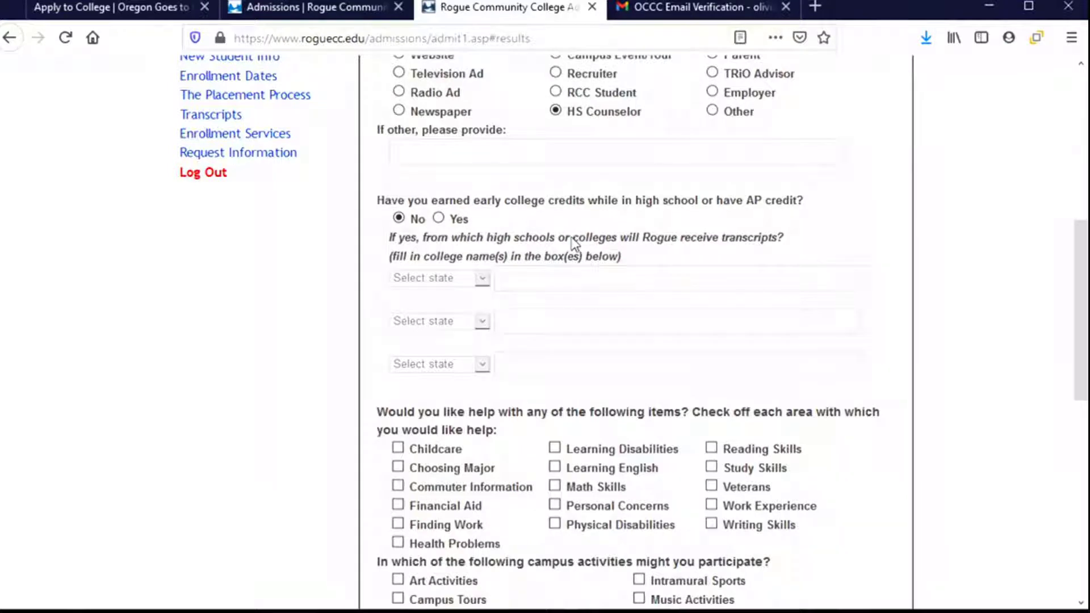
{"action": "left_click", "coordinate": [483, 281]}
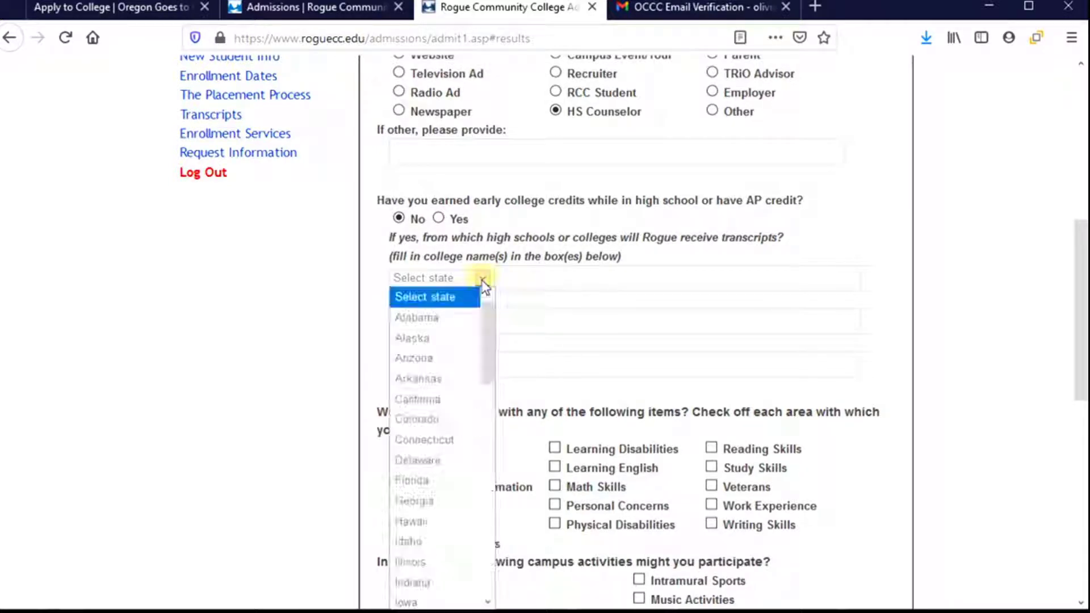
{"action": "left_click_drag", "start_coordinate": [487, 295], "coordinate": [502, 512]}
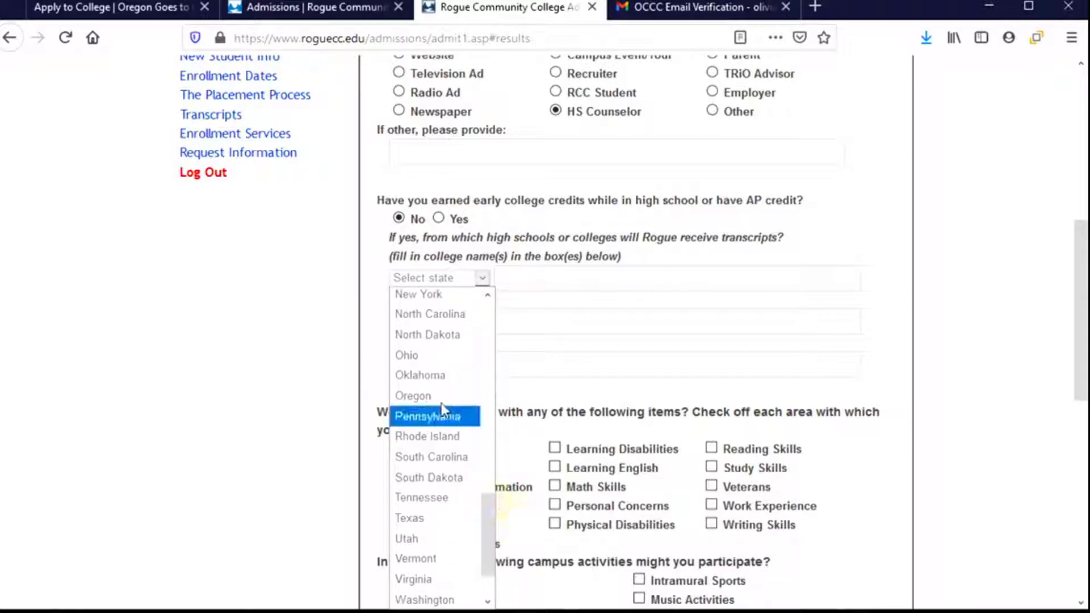
{"action": "left_click", "coordinate": [576, 277]}
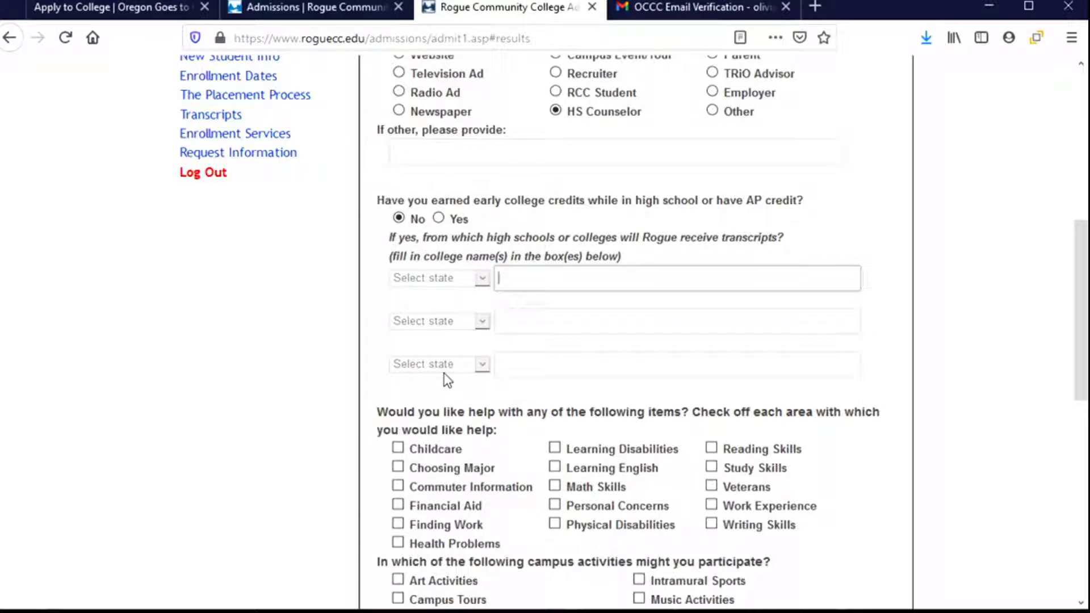
- Check Finding Work, Student Government/Clubs and Career Exploration, then submit Step 3
{"action": "scroll", "coordinate": [444, 374], "scroll_direction": "down", "scroll_amount": 3}
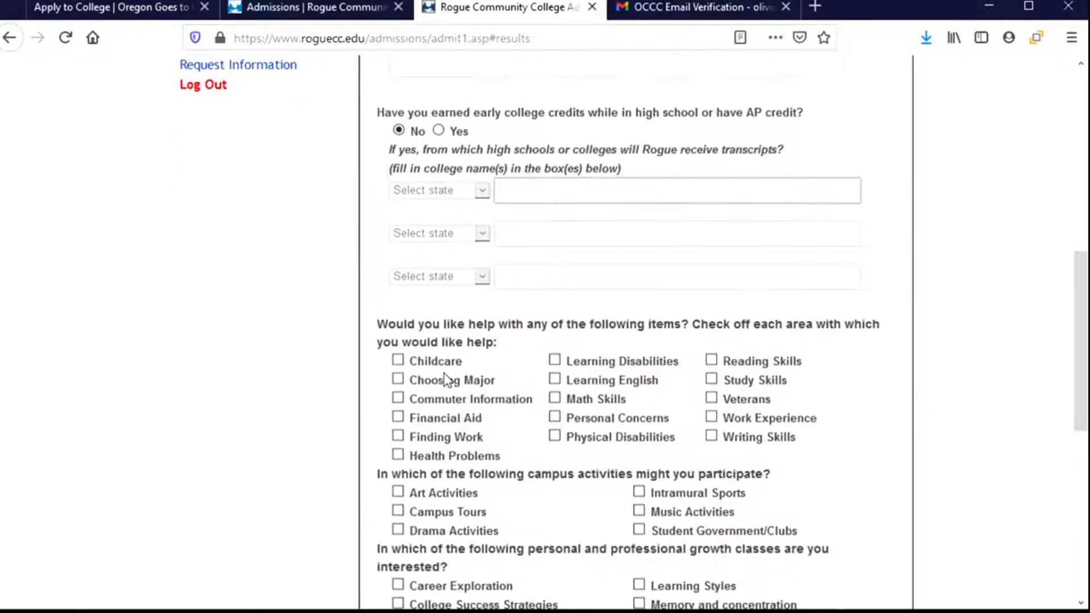
{"action": "scroll", "coordinate": [510, 388], "scroll_direction": "down", "scroll_amount": 6}
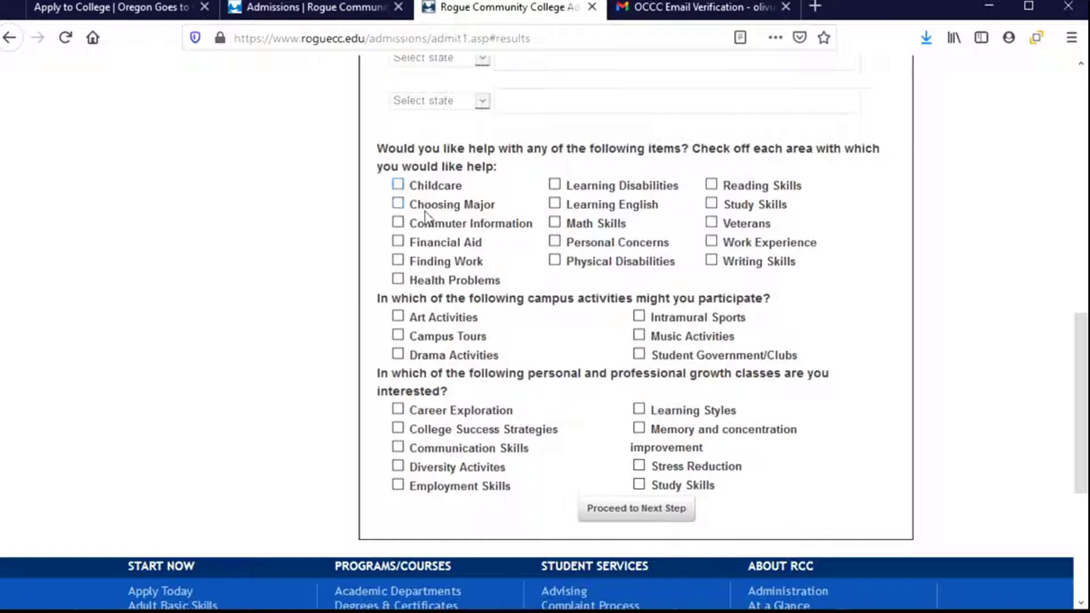
{"action": "left_click", "coordinate": [396, 261]}
{"action": "scroll", "coordinate": [815, 292], "scroll_direction": "down", "scroll_amount": 3}
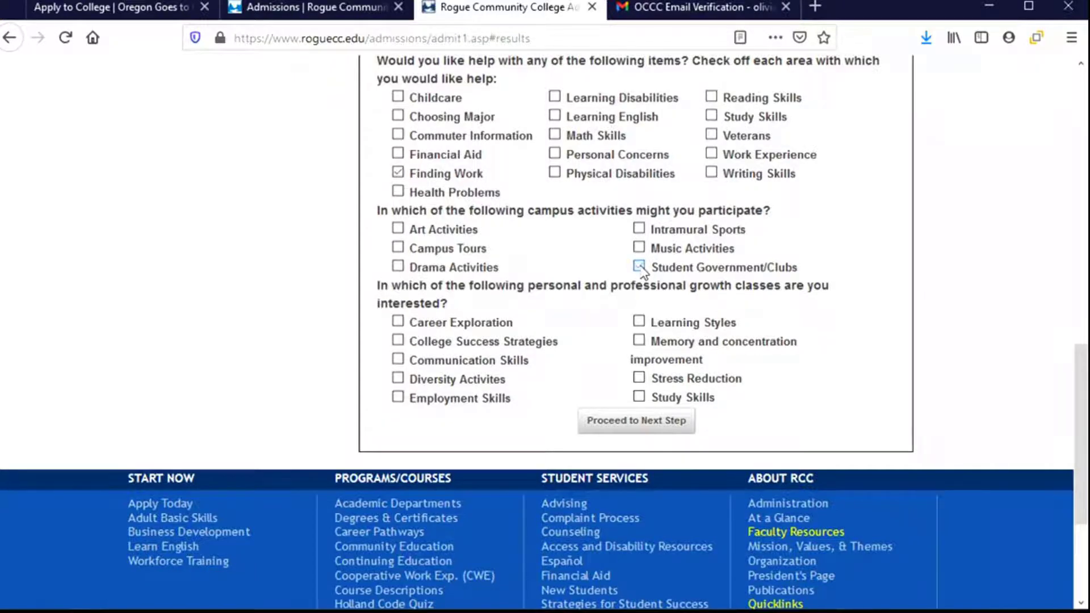
{"action": "left_click", "coordinate": [639, 267]}
{"action": "scroll", "coordinate": [579, 332], "scroll_direction": "down", "scroll_amount": 3}
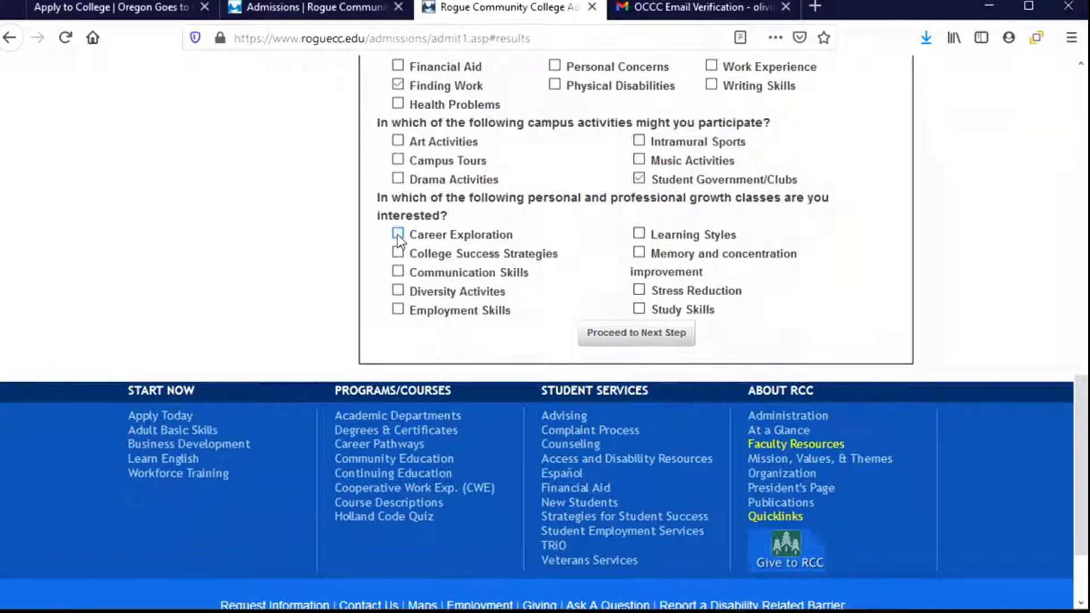
{"action": "left_click", "coordinate": [396, 234]}
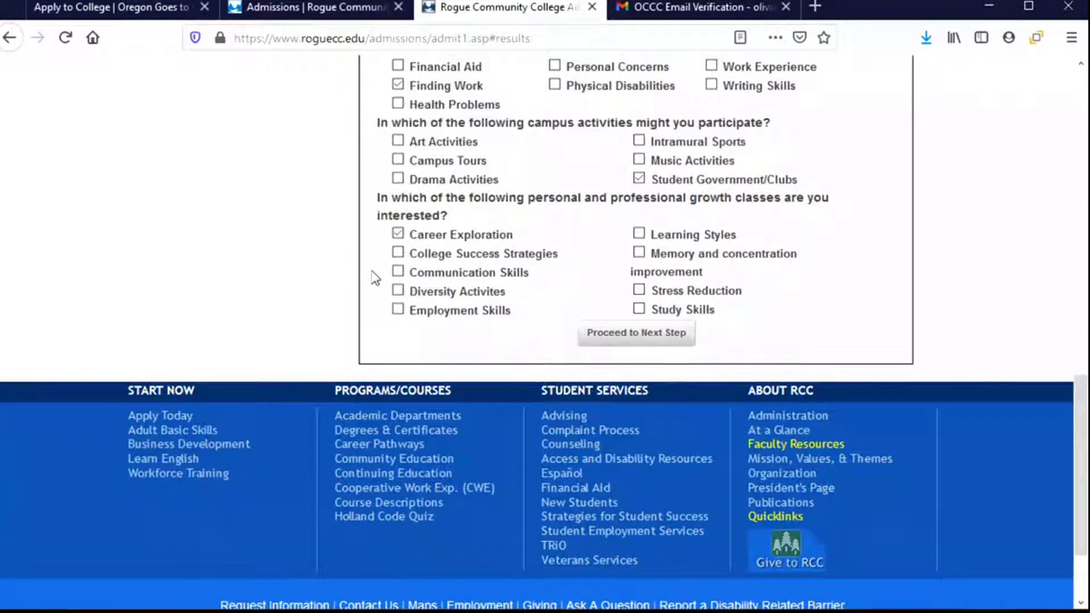
{"action": "left_click", "coordinate": [626, 334]}
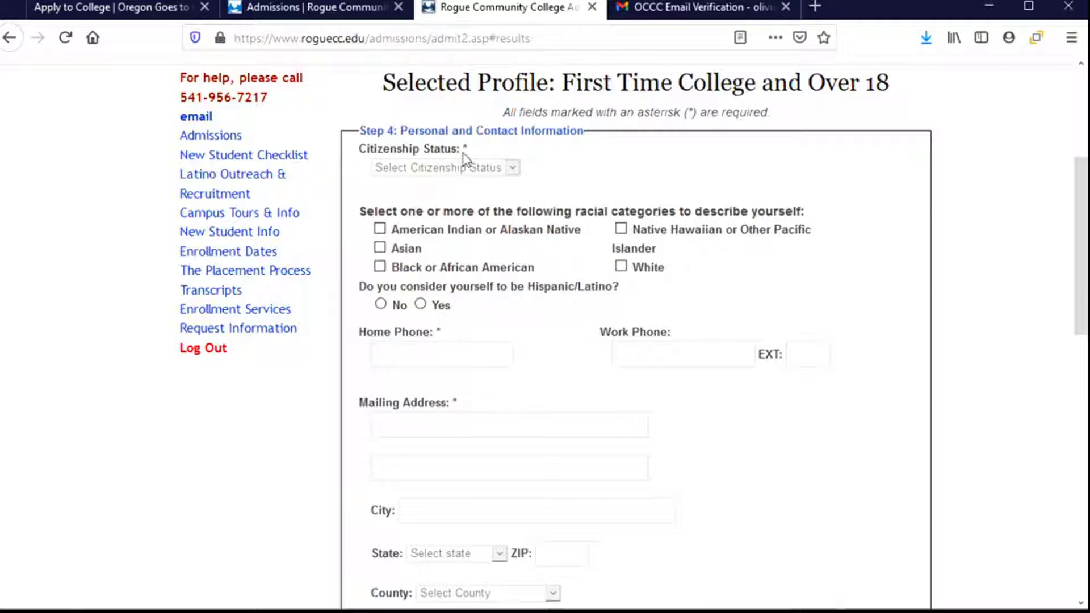
- Set citizenship status to US Citizen and mark White as the racial category
{"action": "left_click", "coordinate": [511, 169]}
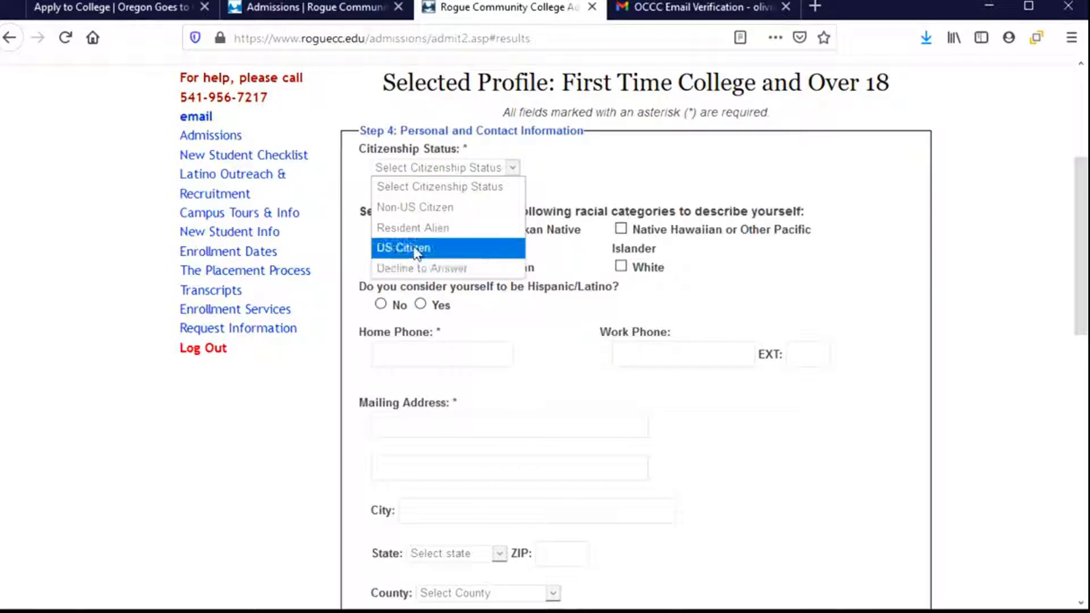
{"action": "left_click", "coordinate": [415, 250]}
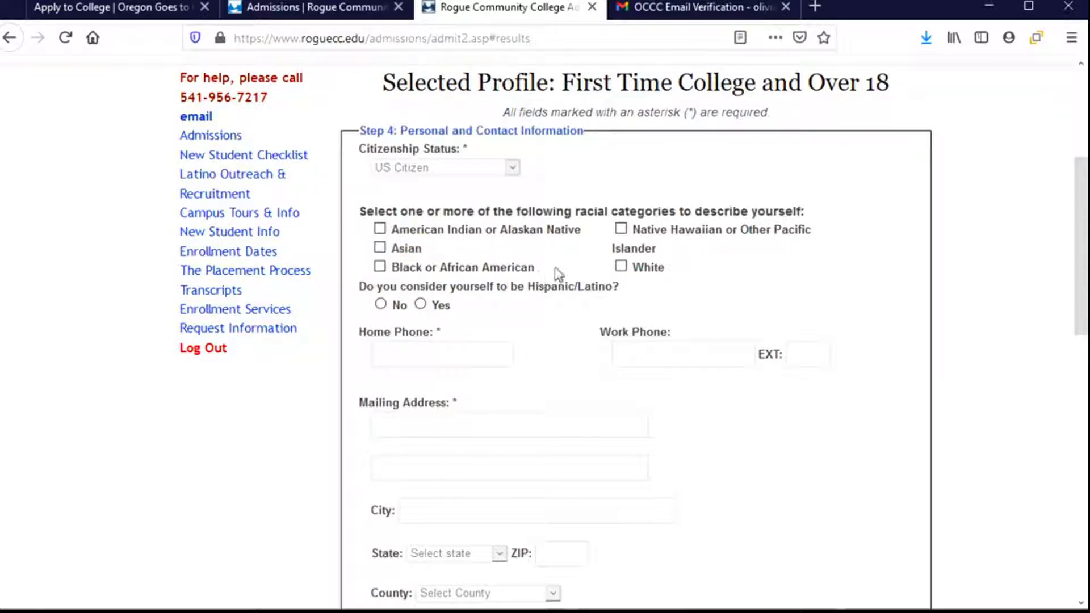
{"action": "scroll", "coordinate": [546, 268], "scroll_direction": "down", "scroll_amount": 3}
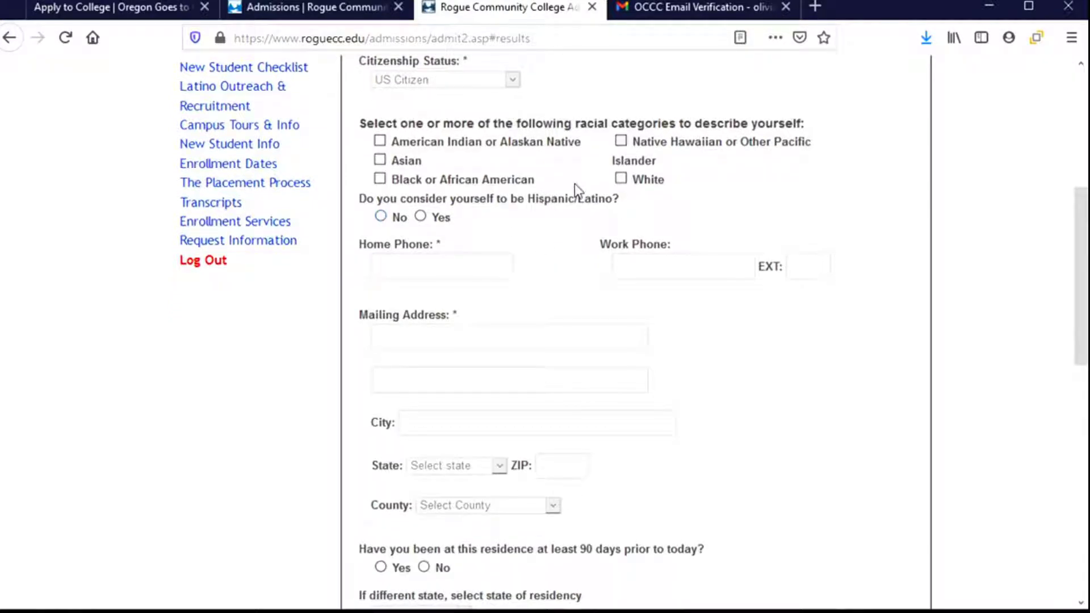
{"action": "left_click", "coordinate": [623, 183]}
- Answer Yes to the Hispanic/Latino question and enter the home phone number
{"action": "left_click", "coordinate": [420, 217]}
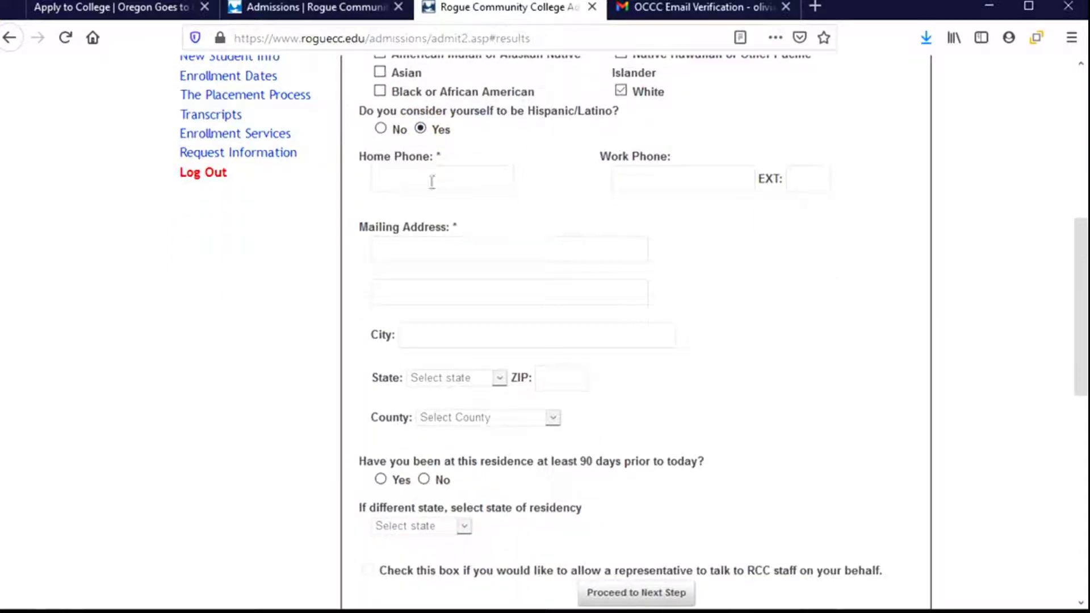
{"action": "left_click", "coordinate": [392, 180]}
{"action": "type", "text": "5"}
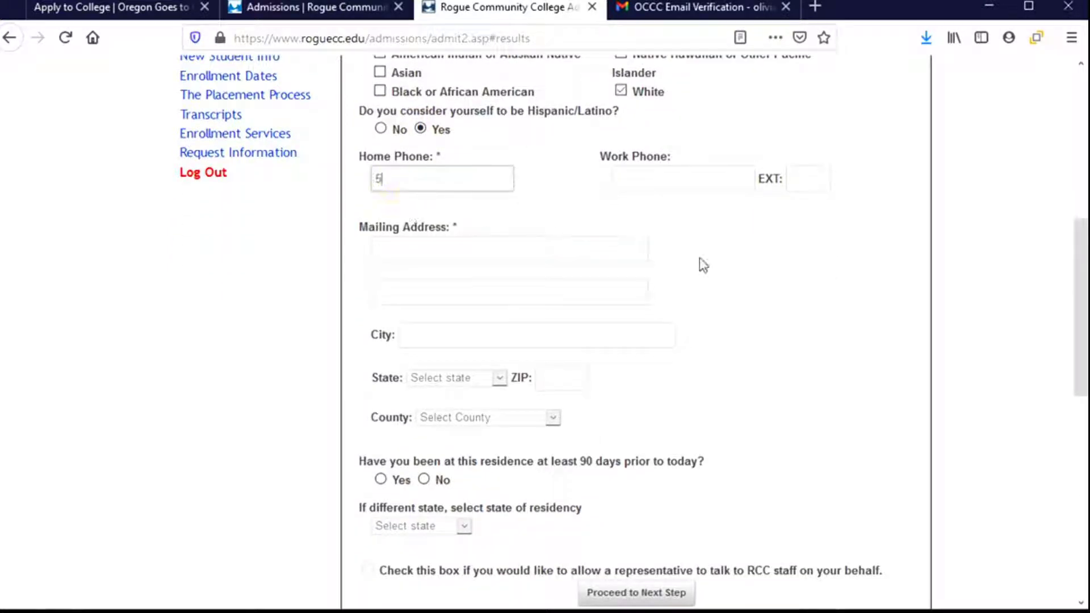
{"action": "type", "text": "415551234"}
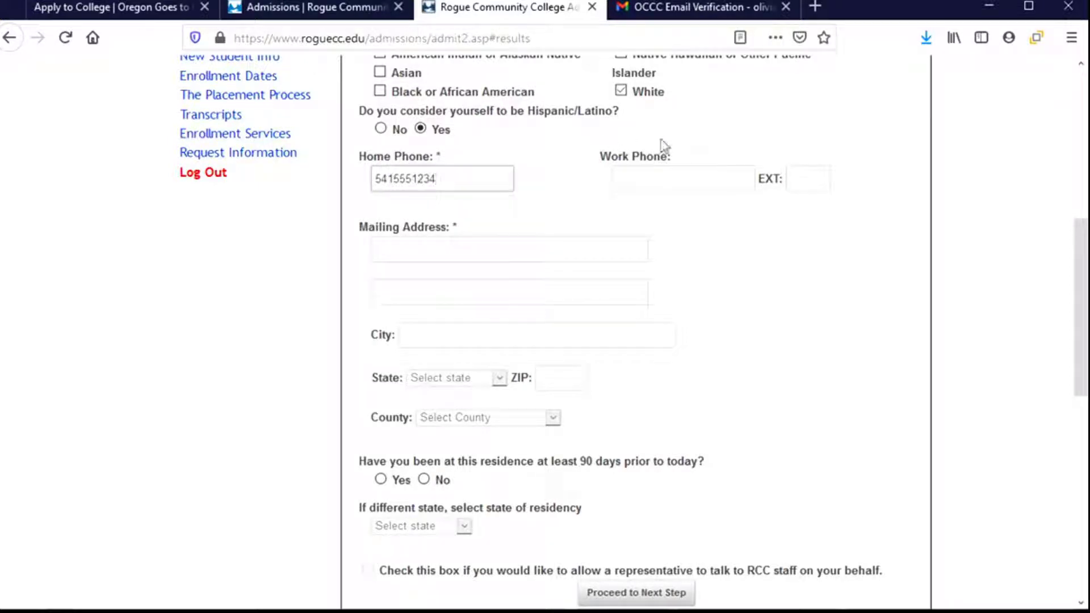
{"action": "left_click", "coordinate": [679, 179]}
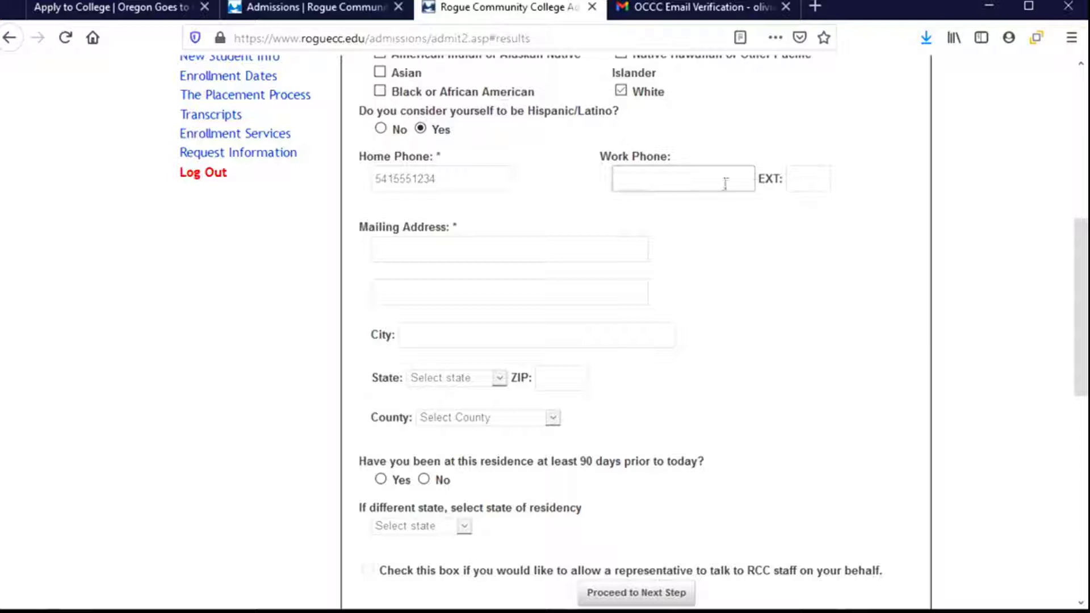
- Enter the mailing street address, apartment line and city
{"action": "left_click", "coordinate": [469, 247]}
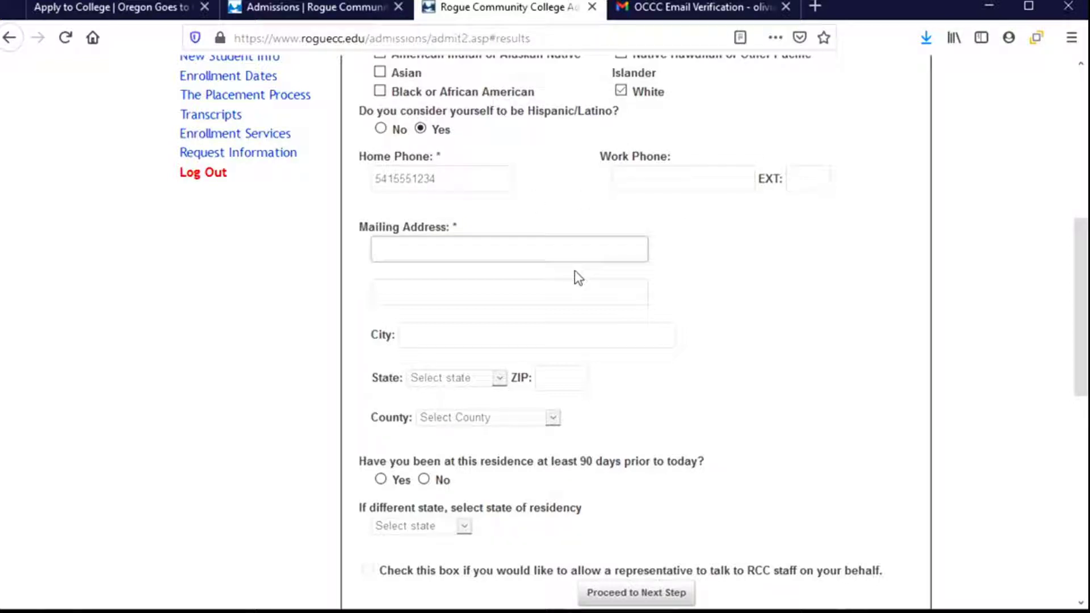
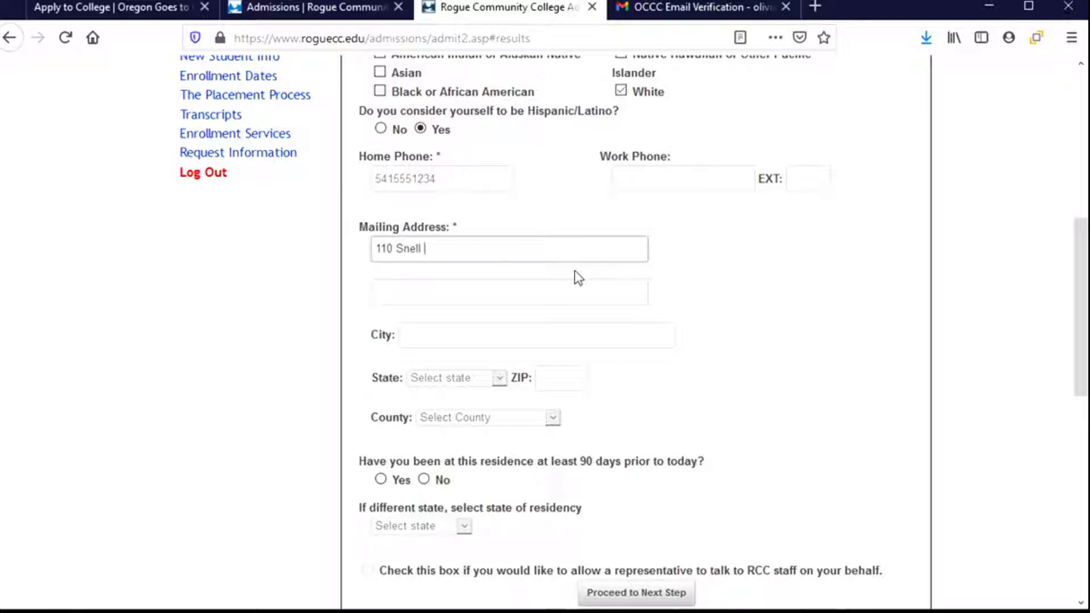
{"action": "left_click", "coordinate": [533, 295]}
{"action": "type", "text": "Apt"}
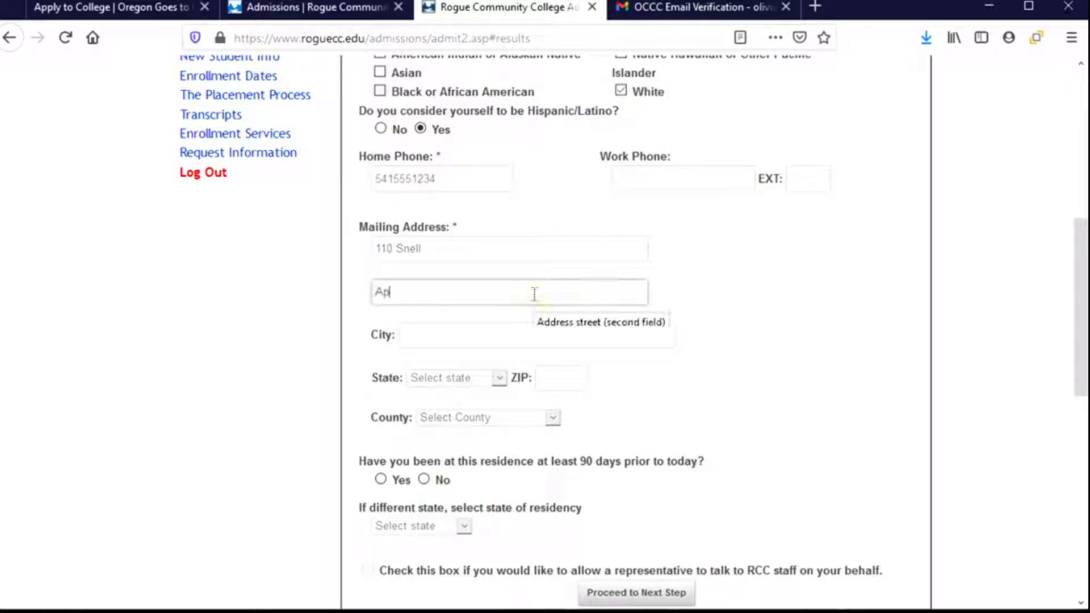
{"action": "type", "text": " 121"}
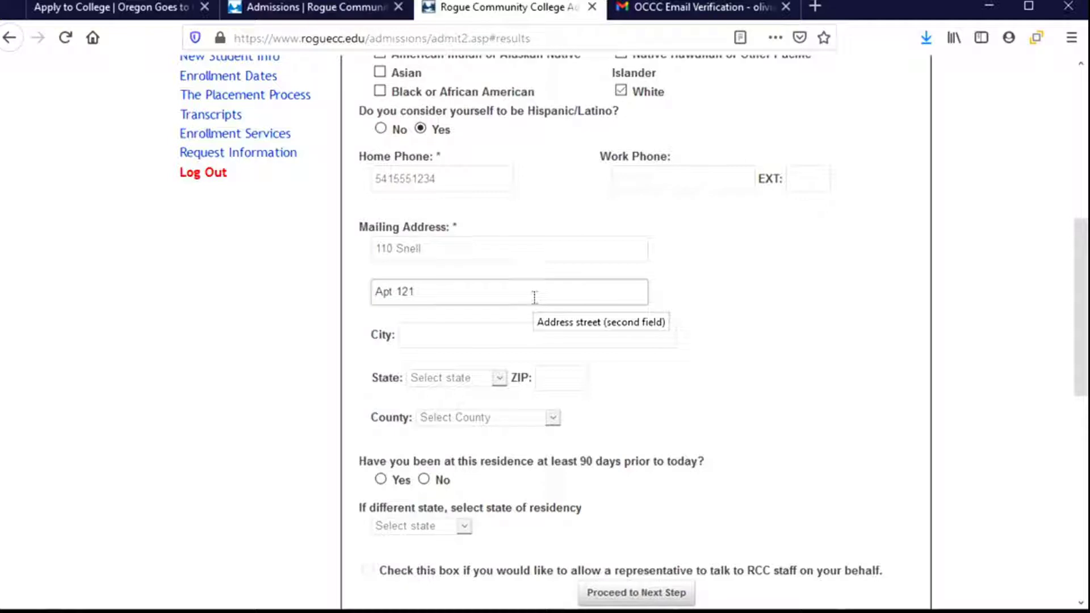
{"action": "left_click", "coordinate": [521, 327]}
{"action": "type", "text": "Corval"}
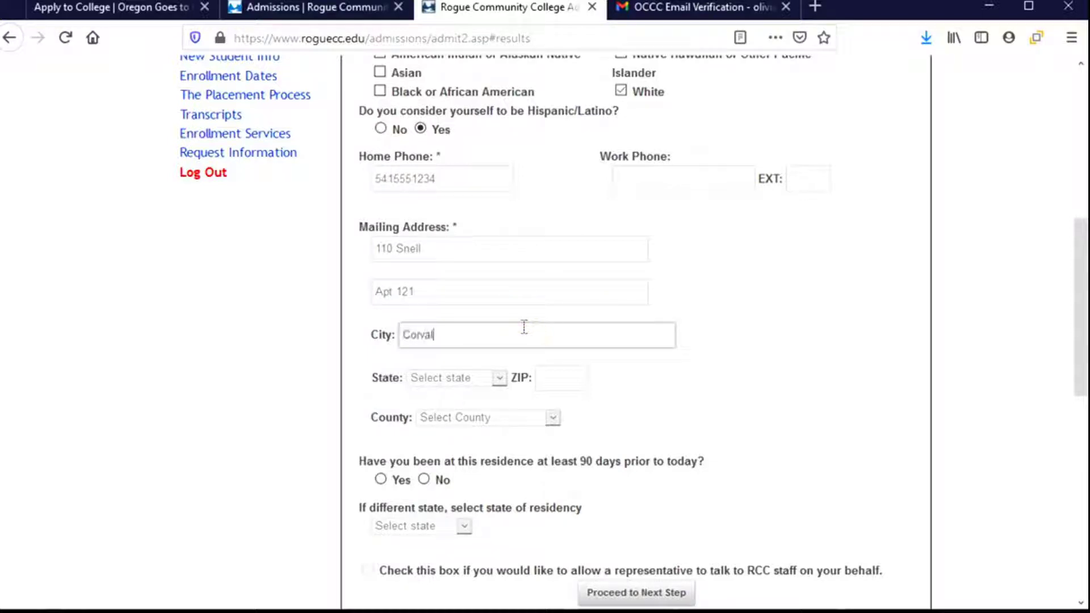
{"action": "type", "text": "lis"}
- Choose the mailing address state, enter the ZIP code, and pick the county
{"action": "left_click", "coordinate": [498, 377]}
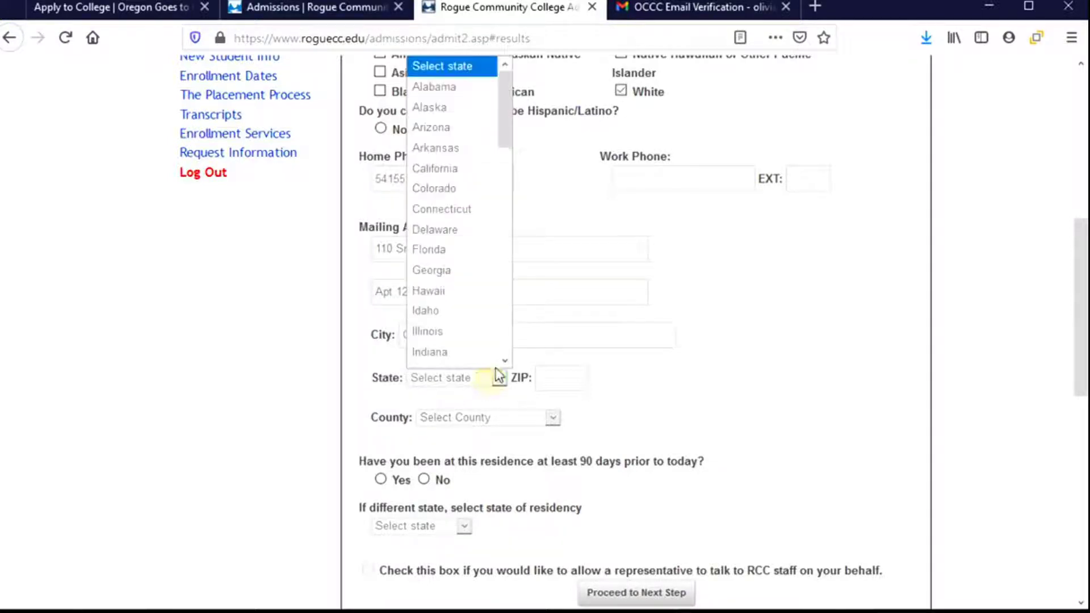
{"action": "scroll", "coordinate": [491, 197], "scroll_direction": "down", "scroll_amount": 2}
{"action": "left_click_drag", "start_coordinate": [508, 150], "coordinate": [516, 296]}
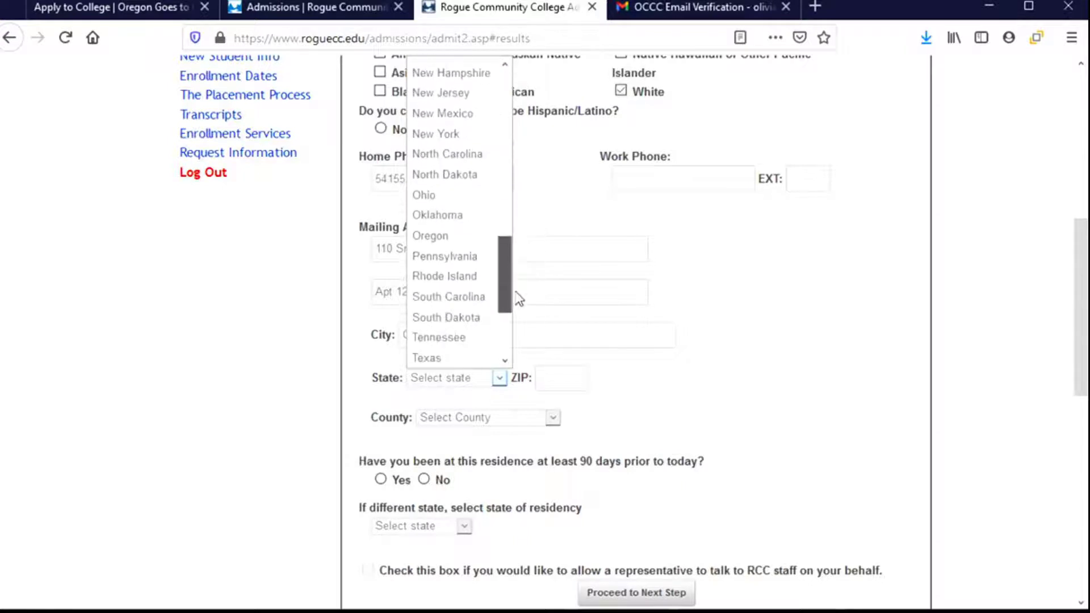
{"action": "left_click", "coordinate": [451, 237]}
{"action": "left_click", "coordinate": [559, 383]}
{"action": "type", "text": "97331"}
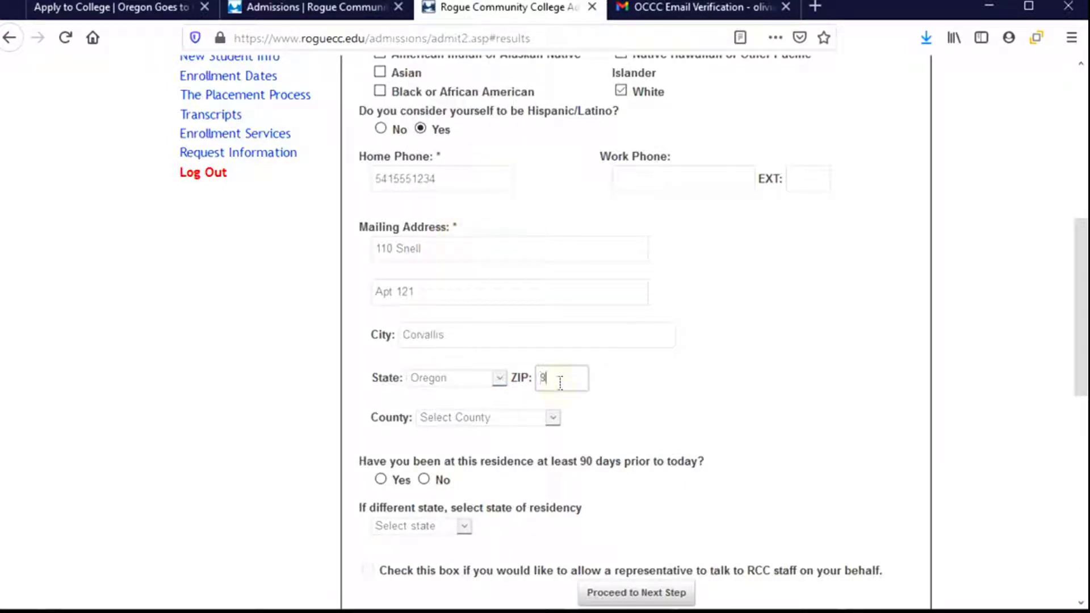
{"action": "left_click", "coordinate": [554, 424]}
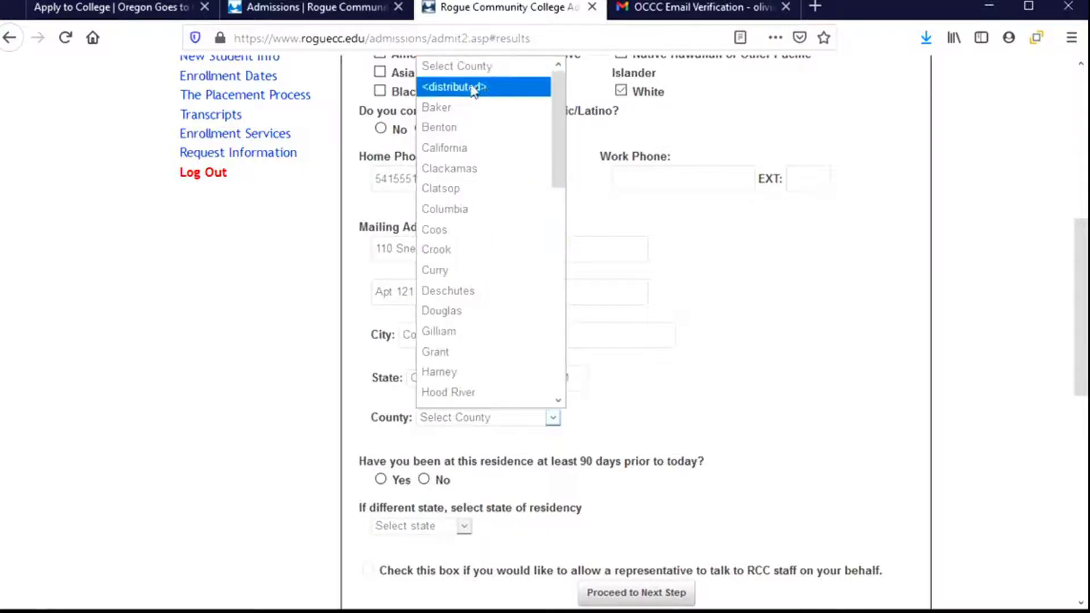
{"action": "left_click", "coordinate": [440, 127]}
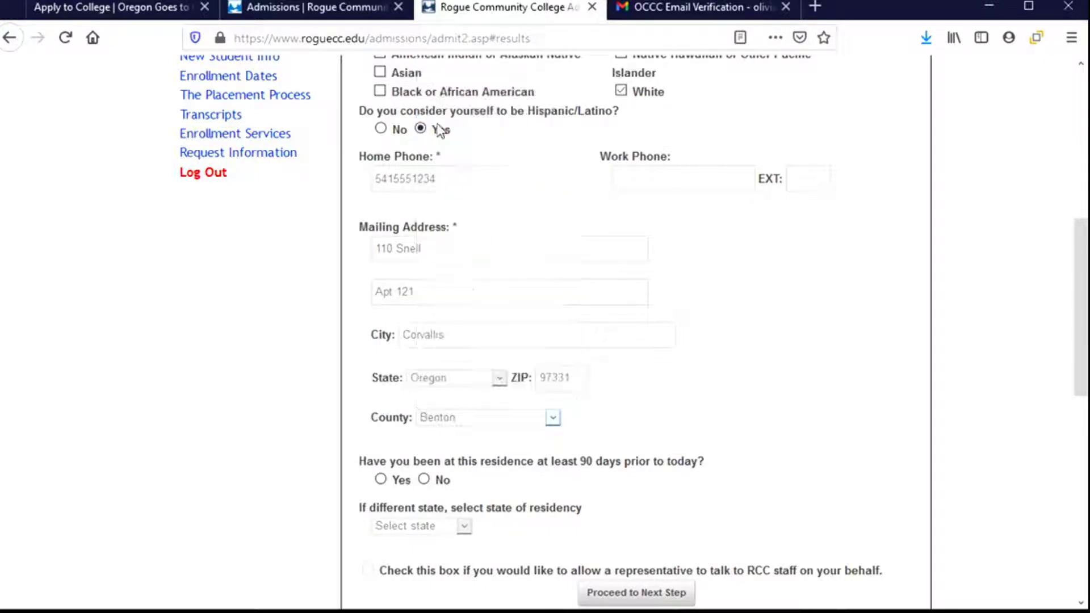
- Answer Yes to the 90-day residency question, leaving the residency state unselected
{"action": "scroll", "coordinate": [658, 397], "scroll_direction": "down", "scroll_amount": 5}
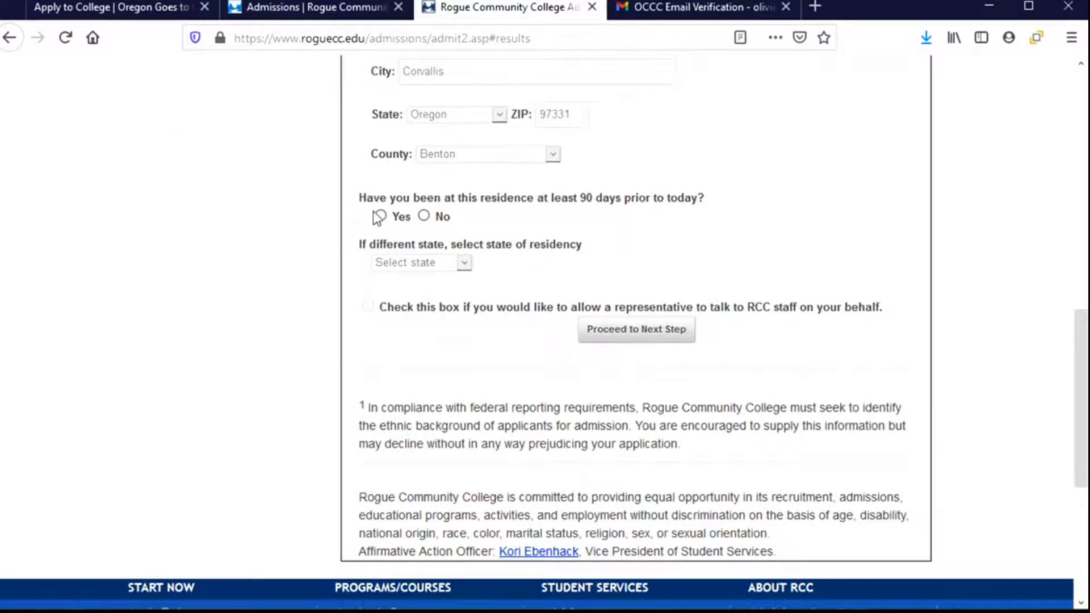
{"action": "left_click", "coordinate": [381, 216]}
{"action": "left_click", "coordinate": [465, 263]}
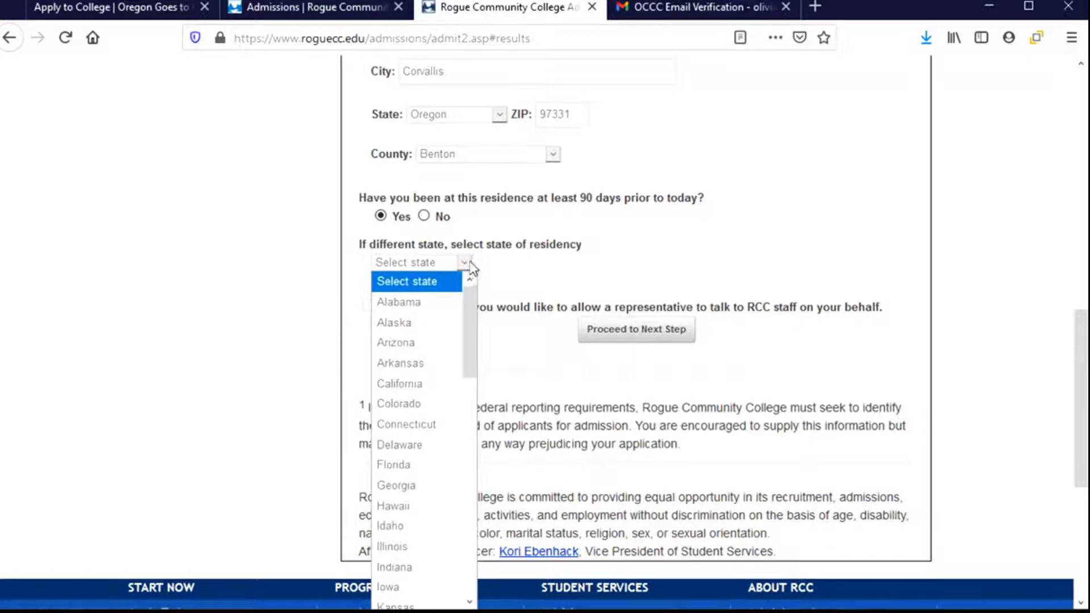
{"action": "left_click", "coordinate": [502, 265]}
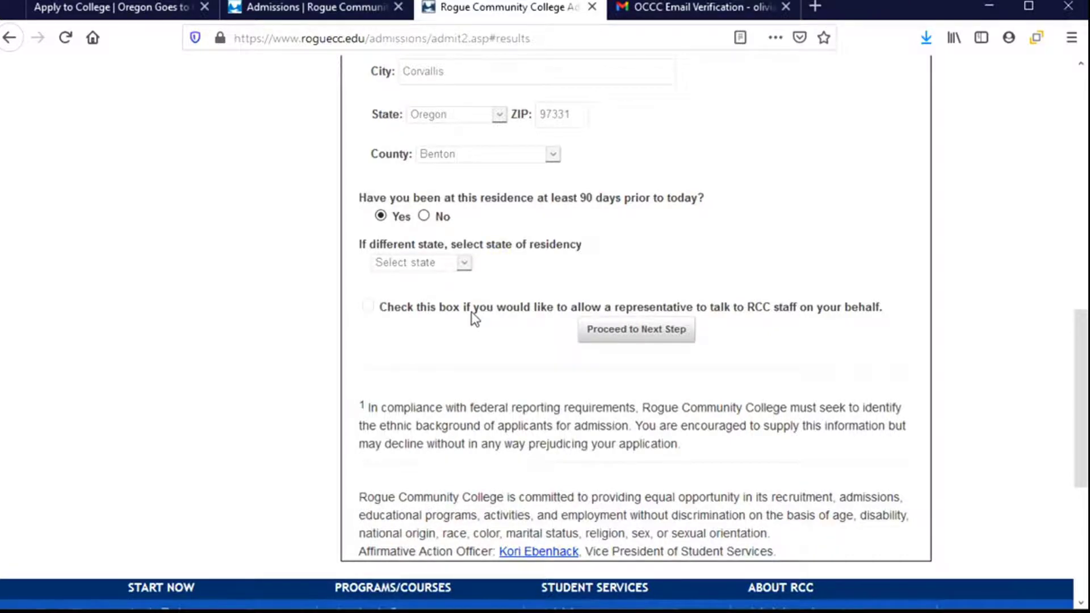
{"action": "scroll", "coordinate": [471, 311], "scroll_direction": "down", "scroll_amount": 3}
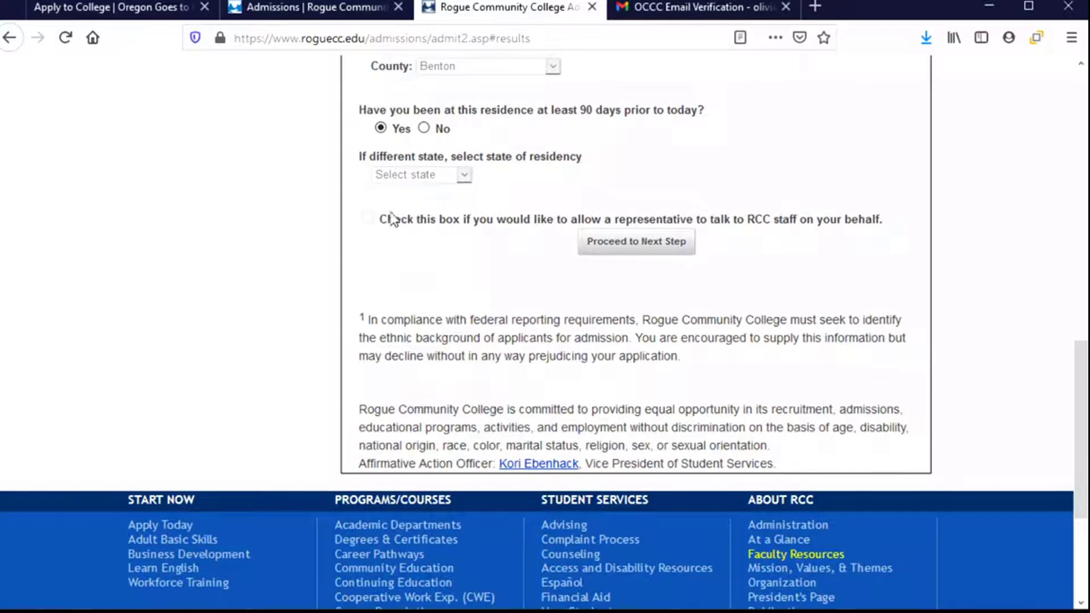
- Advance to Step 5 and choose Associate of Arts - Oregon Transfer Degree as the program major
{"action": "left_click", "coordinate": [627, 255]}
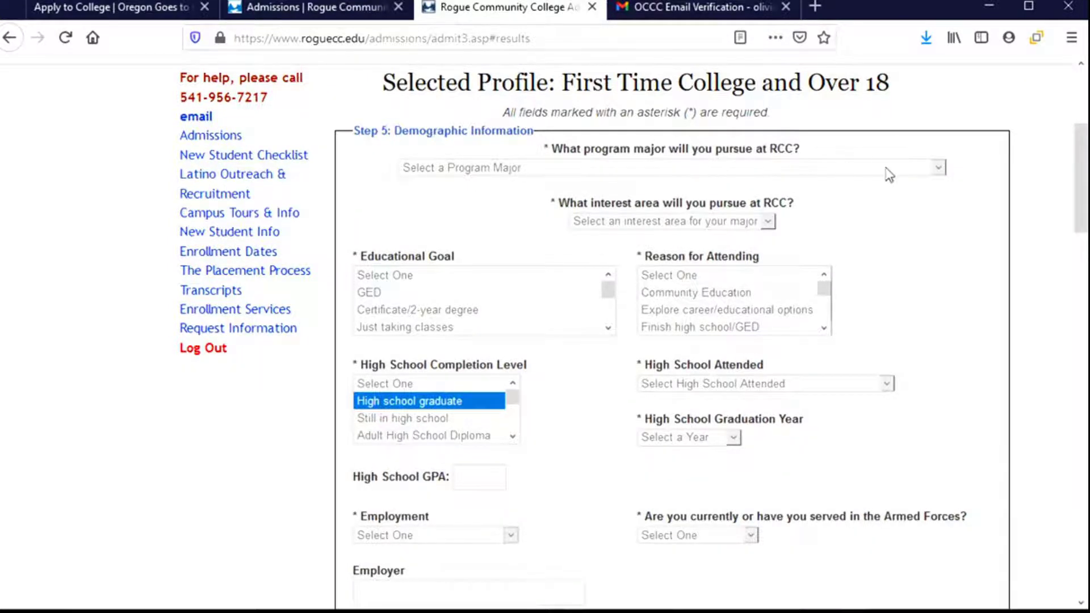
{"action": "left_click", "coordinate": [933, 170]}
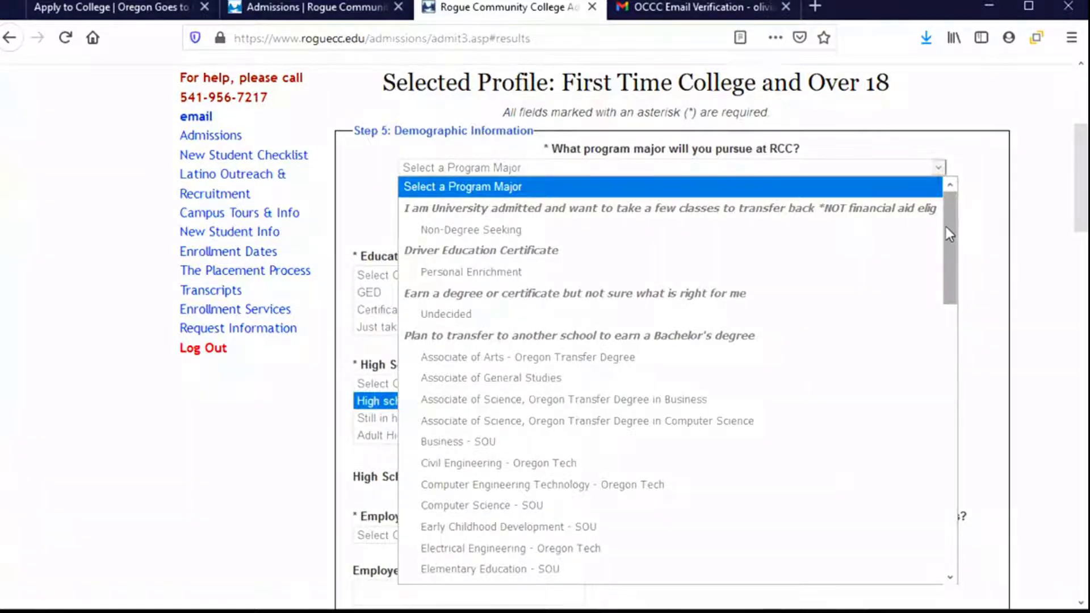
{"action": "mouse_move", "coordinate": [946, 227]}
{"action": "left_mouse_down"}
{"action": "mouse_move", "coordinate": [955, 467]}
{"action": "mouse_move", "coordinate": [965, 226]}
{"action": "left_mouse_up"}
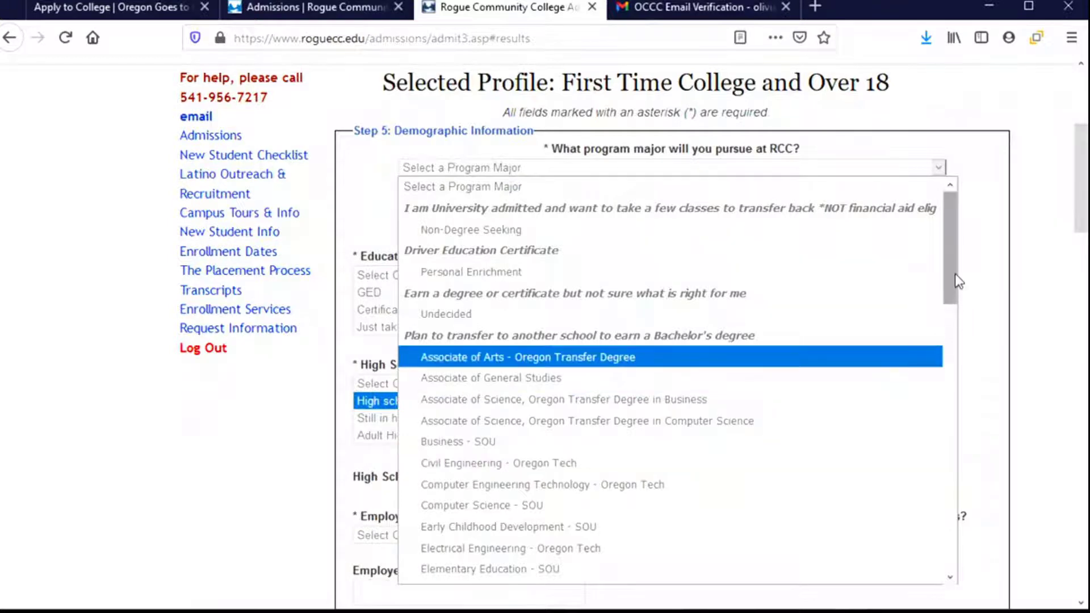
{"action": "left_click_drag", "start_coordinate": [948, 295], "coordinate": [962, 486]}
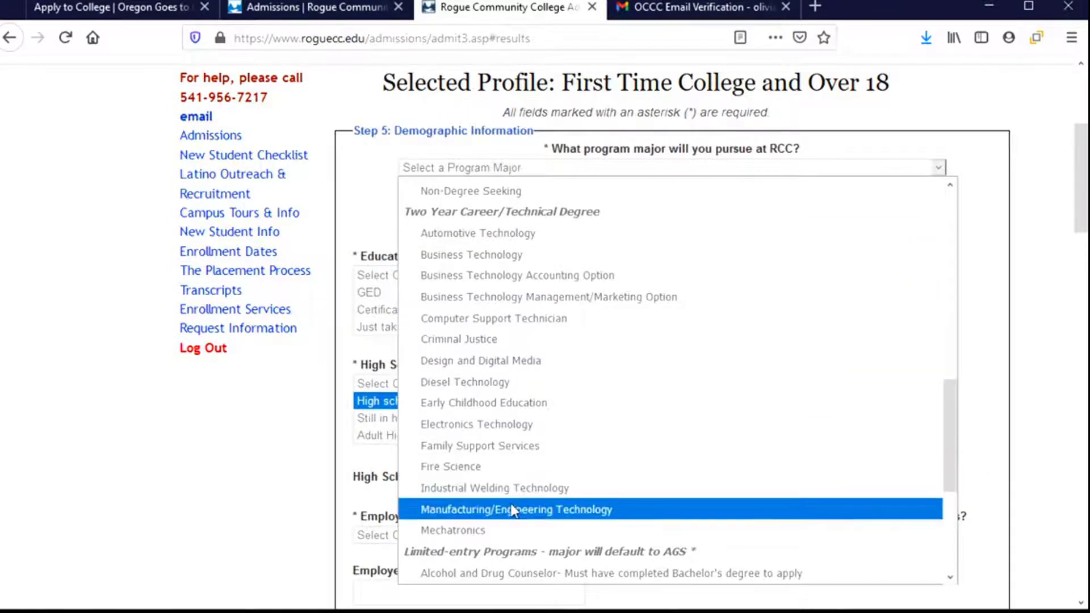
{"action": "left_click_drag", "start_coordinate": [944, 420], "coordinate": [952, 521]}
{"action": "left_click_drag", "start_coordinate": [958, 471], "coordinate": [949, 219]}
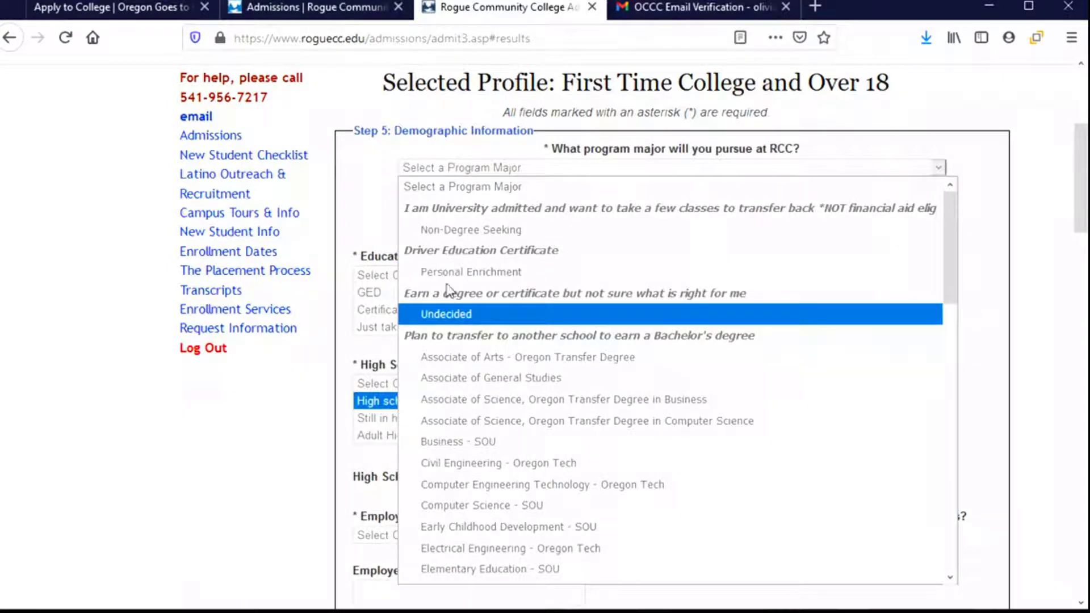
{"action": "left_click", "coordinate": [482, 362]}
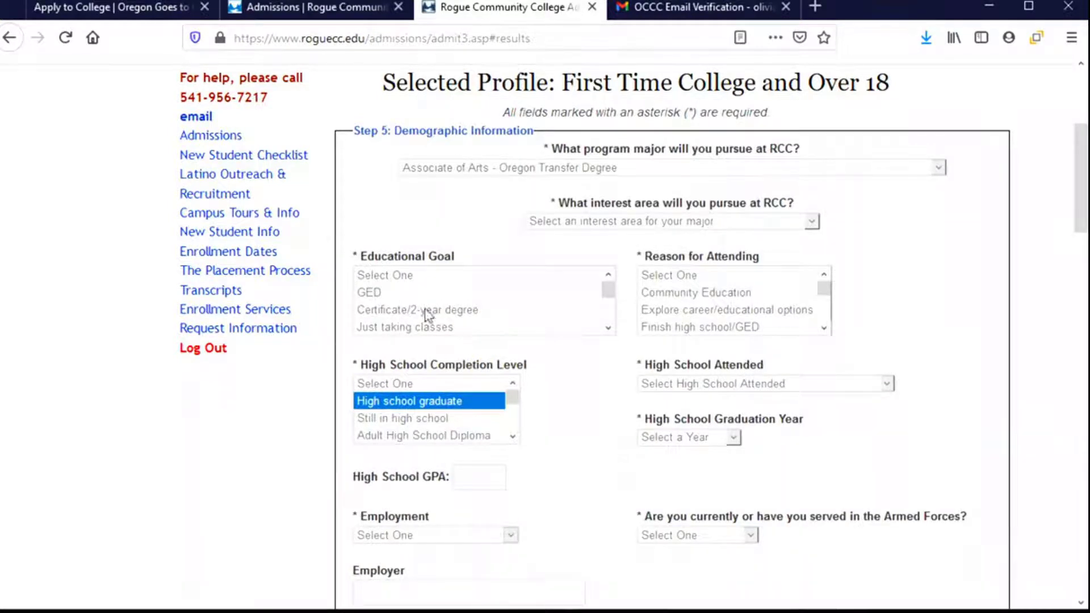
- Set the interest area to OREGON TRANSFER MODULE
{"action": "left_click", "coordinate": [811, 222]}
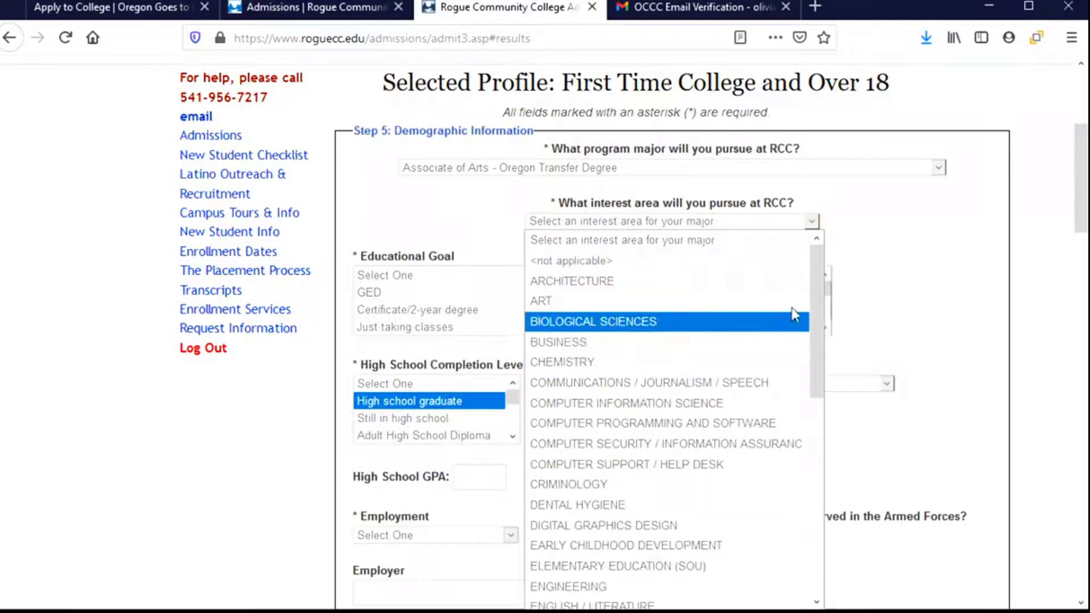
{"action": "mouse_move", "coordinate": [816, 278]}
{"action": "left_mouse_down"}
{"action": "mouse_move", "coordinate": [831, 397]}
{"action": "mouse_move", "coordinate": [826, 527]}
{"action": "left_mouse_up"}
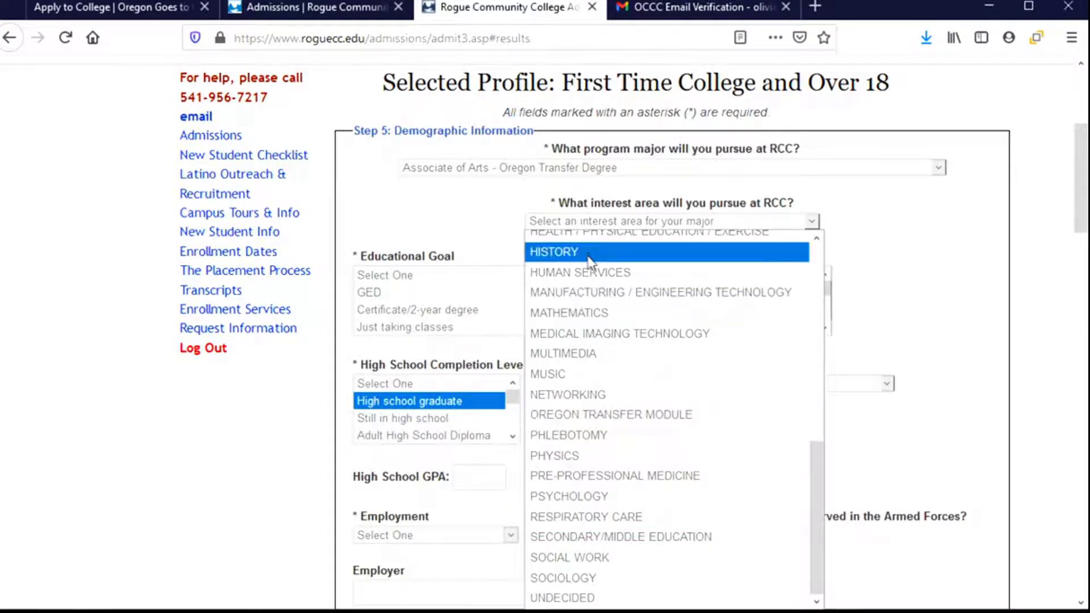
{"action": "left_click", "coordinate": [600, 423]}
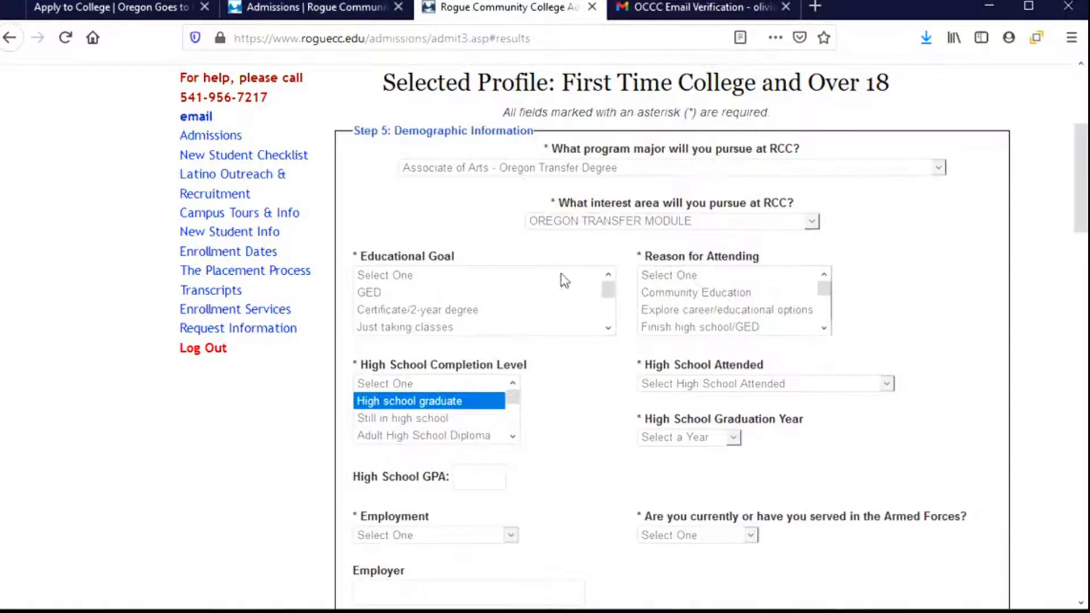
- Set the educational goal to transferring to a 4-year school and the reason to Transfer to 4-year college
{"action": "left_click", "coordinate": [608, 290]}
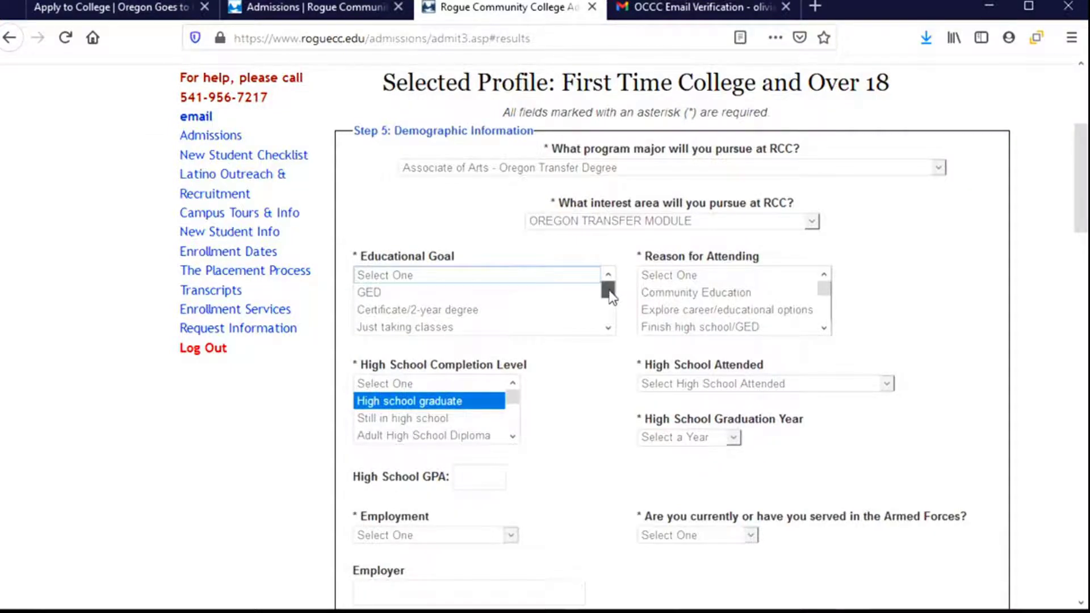
{"action": "left_click_drag", "start_coordinate": [610, 291], "coordinate": [617, 331]}
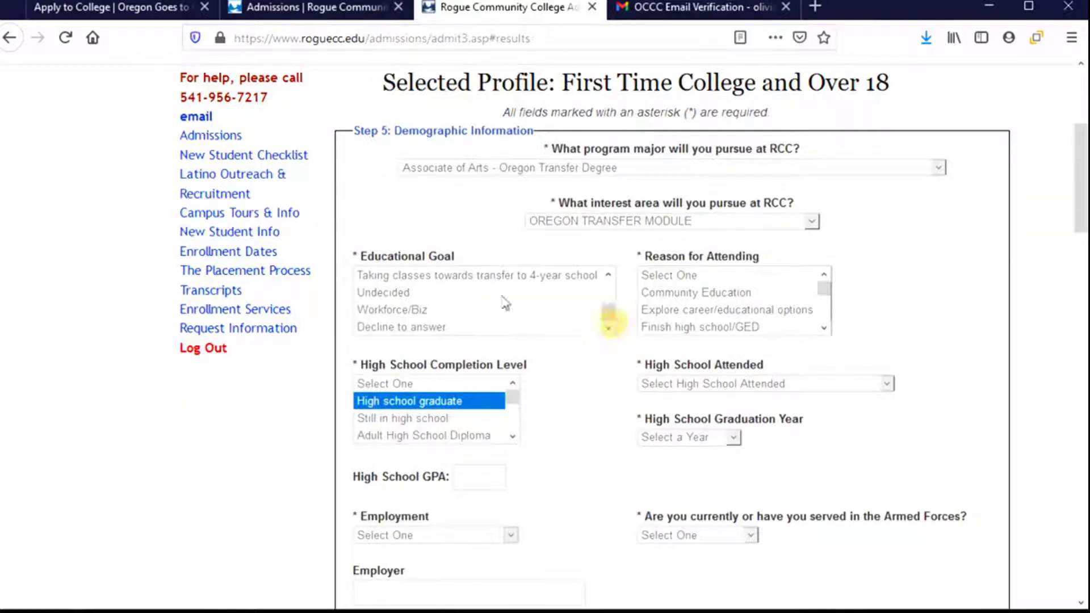
{"action": "left_click", "coordinate": [449, 277]}
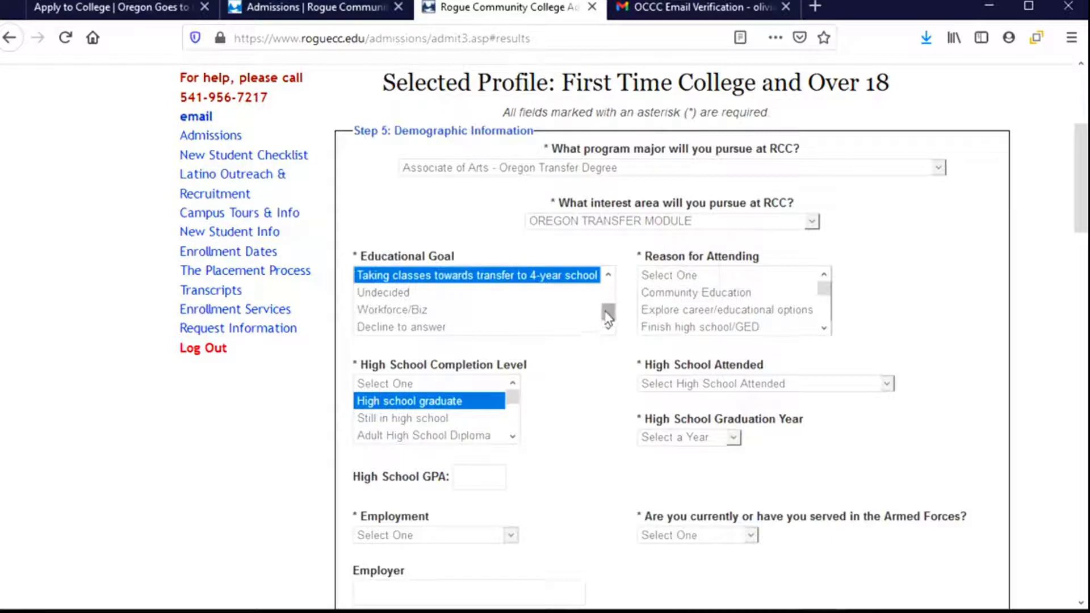
{"action": "left_click_drag", "start_coordinate": [608, 315], "coordinate": [608, 275]}
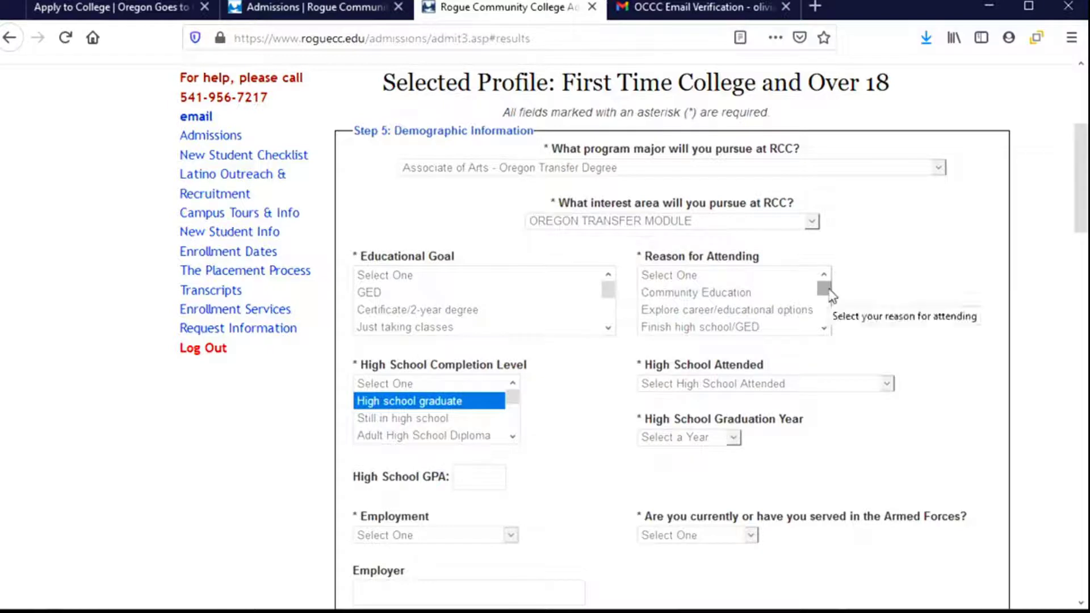
{"action": "left_click_drag", "start_coordinate": [828, 290], "coordinate": [829, 319]}
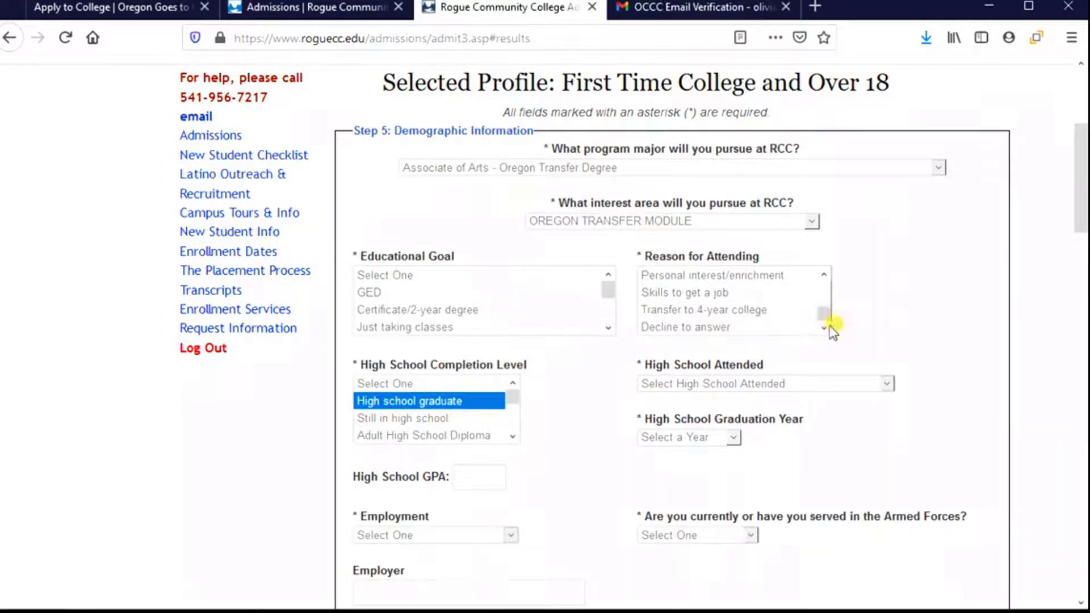
{"action": "left_click", "coordinate": [649, 315]}
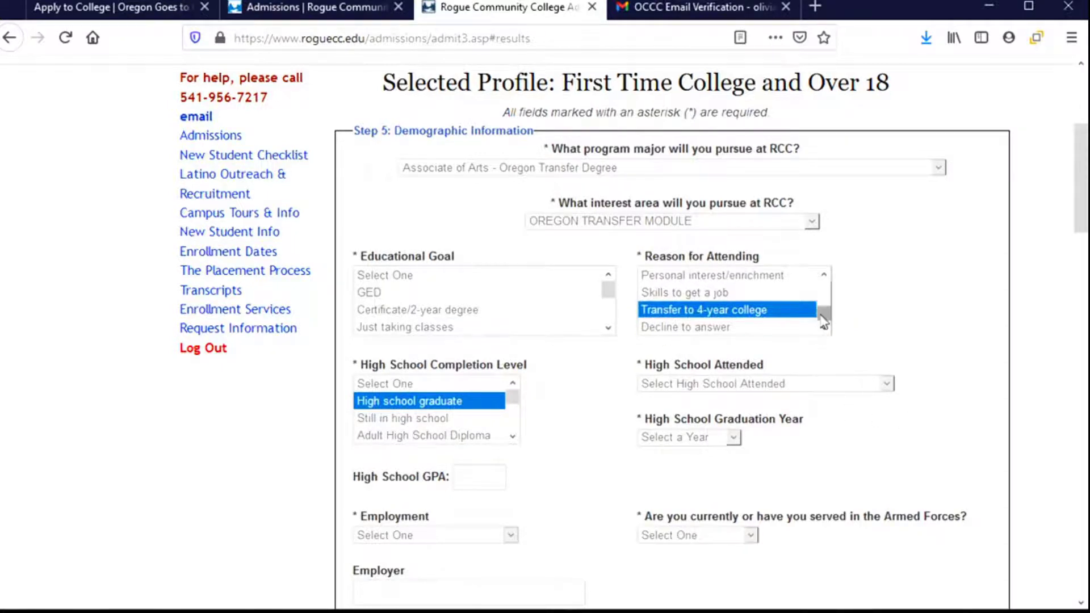
- Select CORVALLIS SR HIGH SCHOOL as the high school attended
{"action": "scroll", "coordinate": [571, 392], "scroll_direction": "down", "scroll_amount": 3}
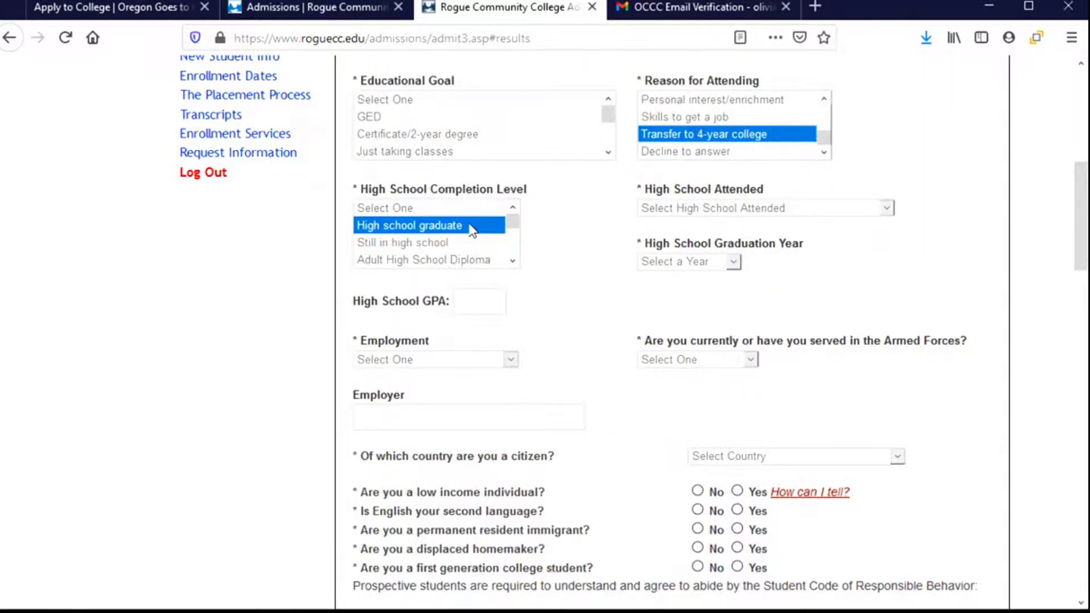
{"action": "left_click", "coordinate": [887, 210]}
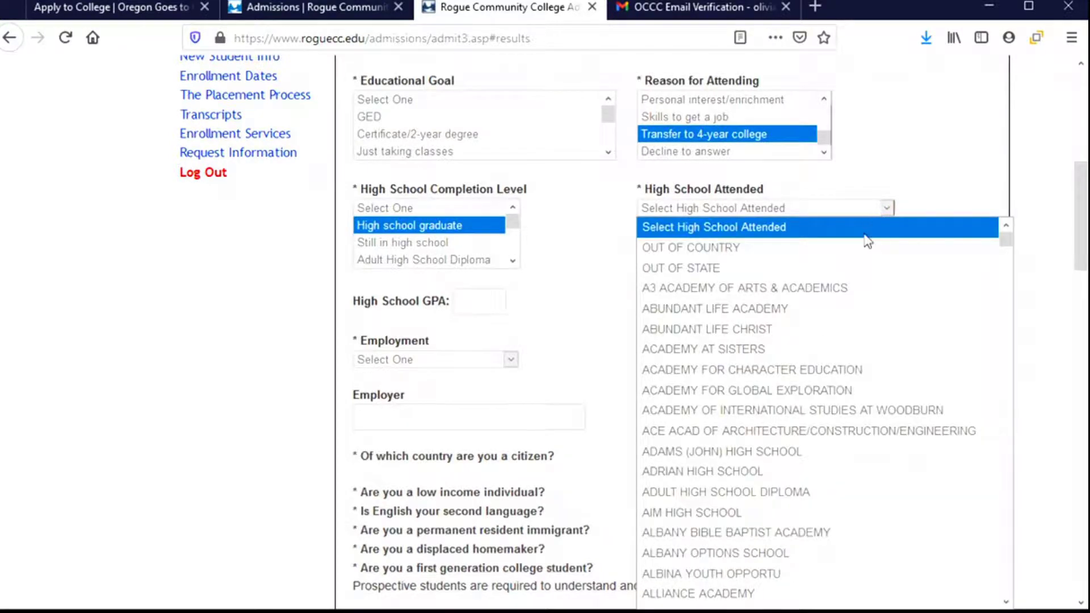
{"action": "scroll", "coordinate": [818, 341], "scroll_direction": "down", "scroll_amount": 10}
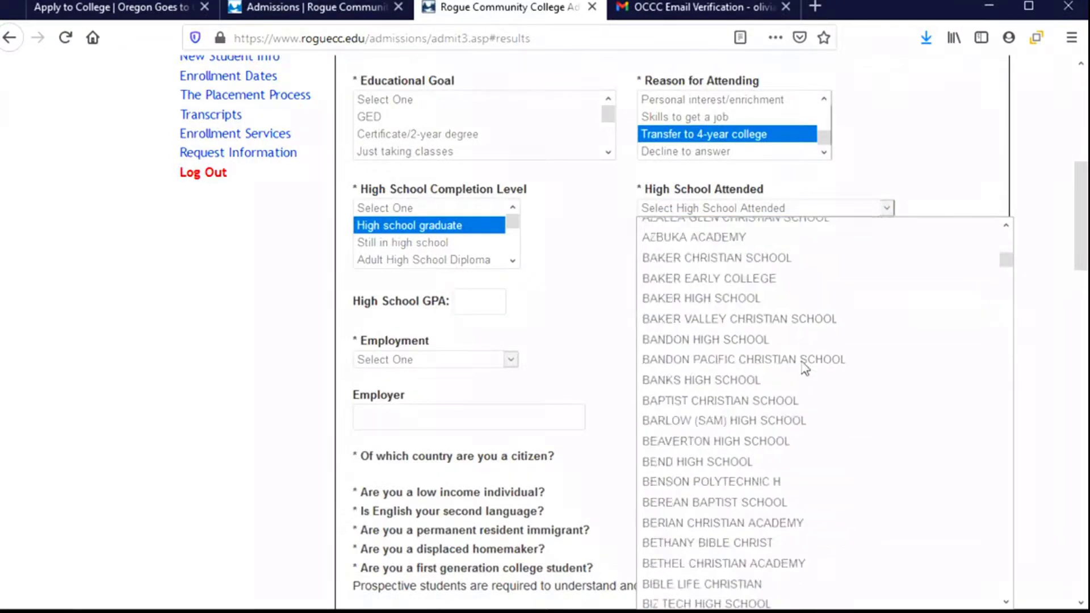
{"action": "scroll", "coordinate": [803, 363], "scroll_direction": "down", "scroll_amount": 20}
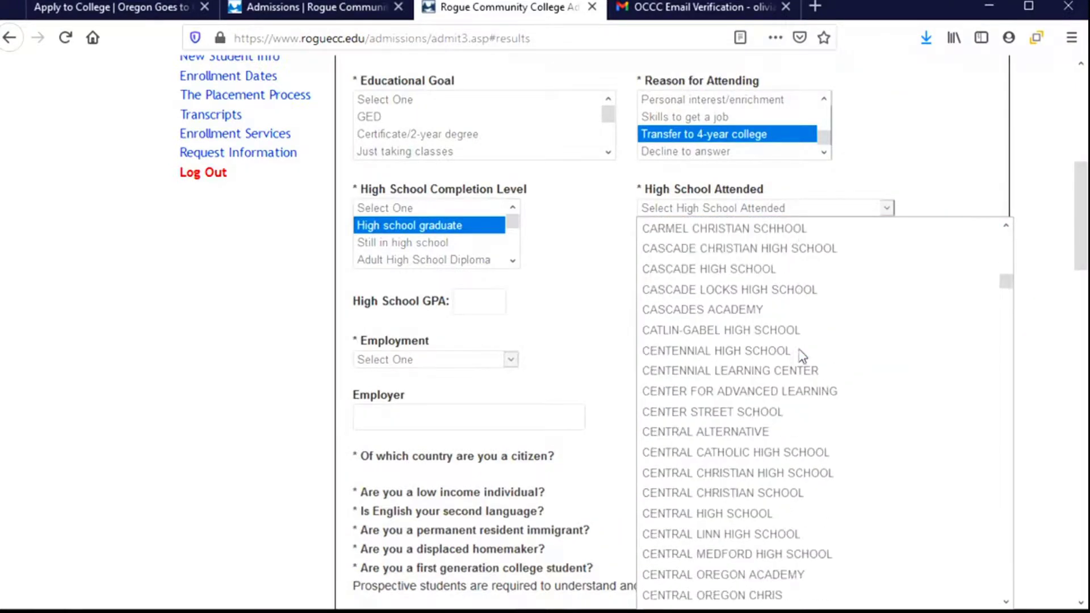
{"action": "scroll", "coordinate": [802, 354], "scroll_direction": "down", "scroll_amount": 10}
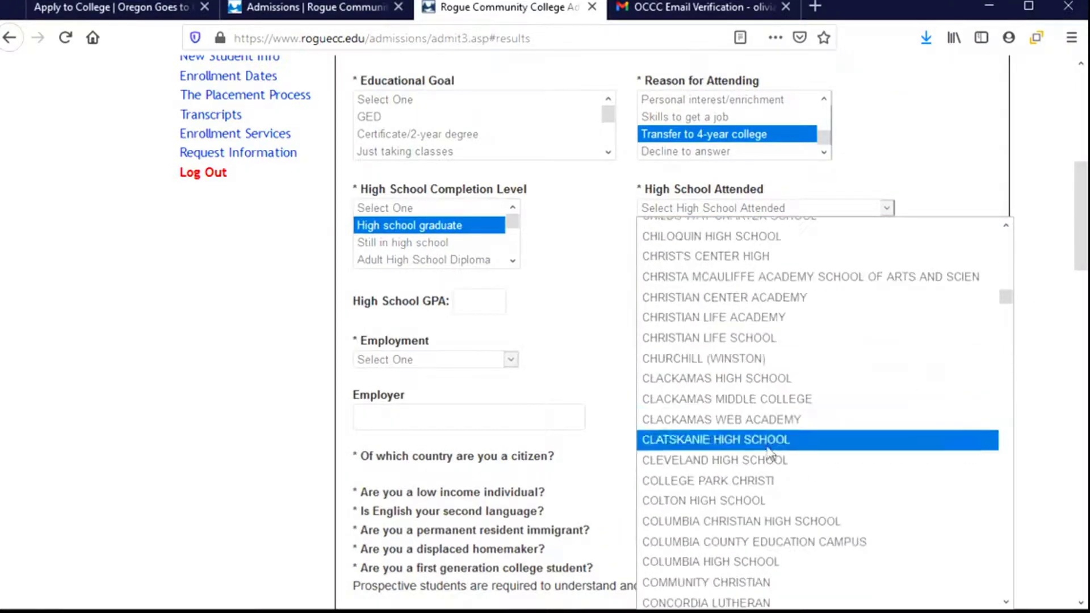
{"action": "scroll", "coordinate": [758, 519], "scroll_direction": "down", "scroll_amount": 5}
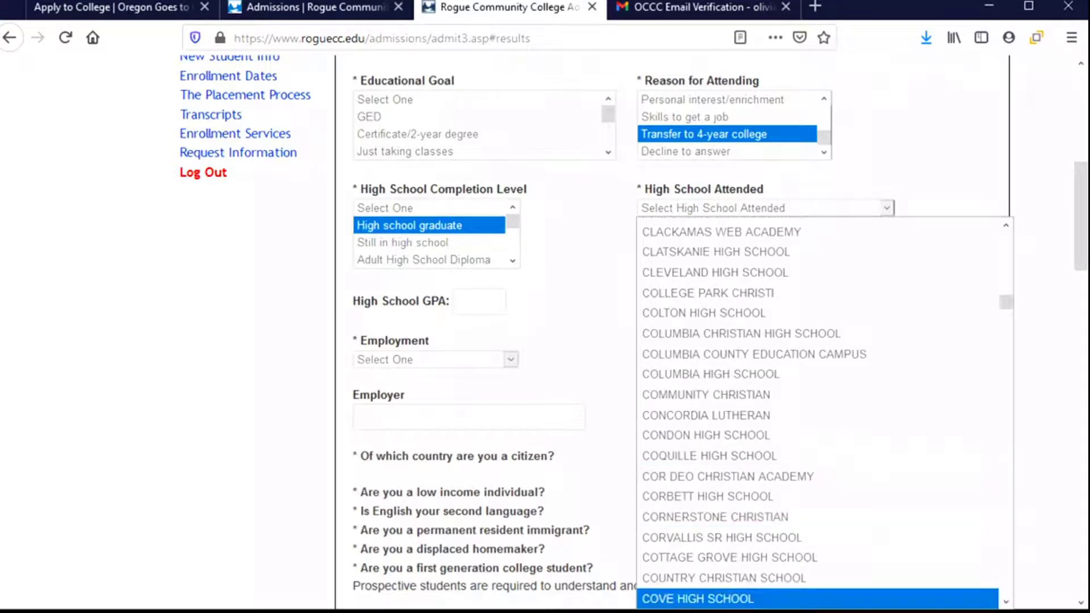
{"action": "left_click", "coordinate": [751, 540]}
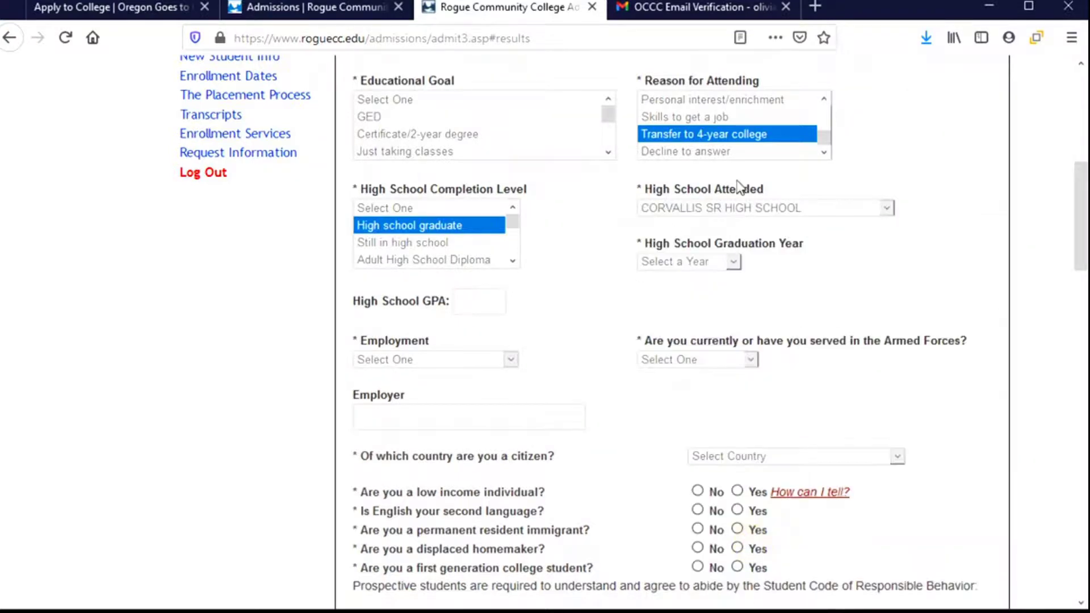
{"action": "left_click", "coordinate": [873, 214]}
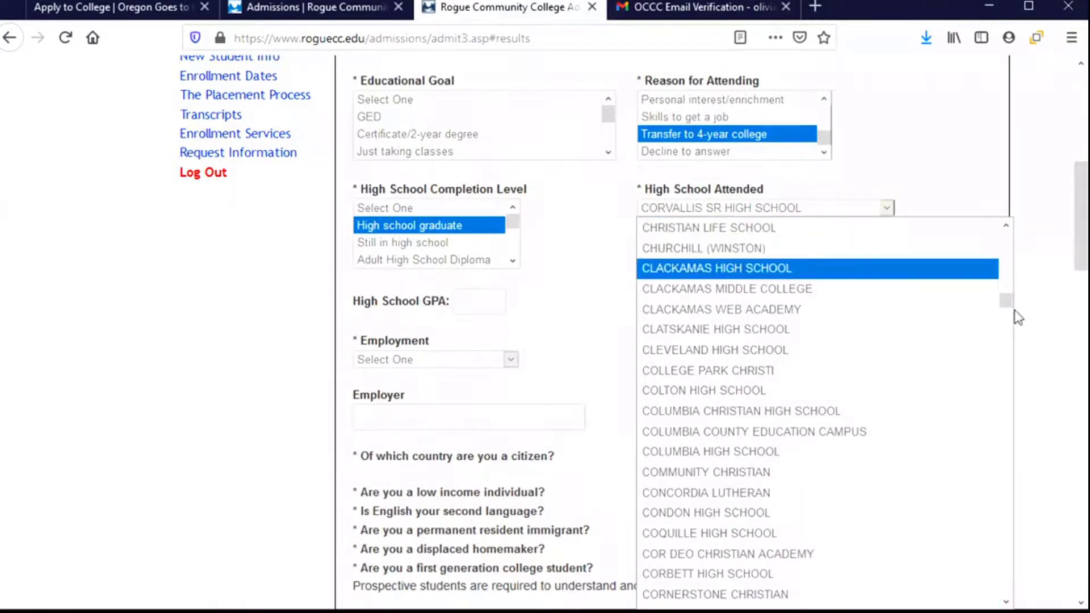
{"action": "left_click_drag", "start_coordinate": [1005, 301], "coordinate": [1006, 242]}
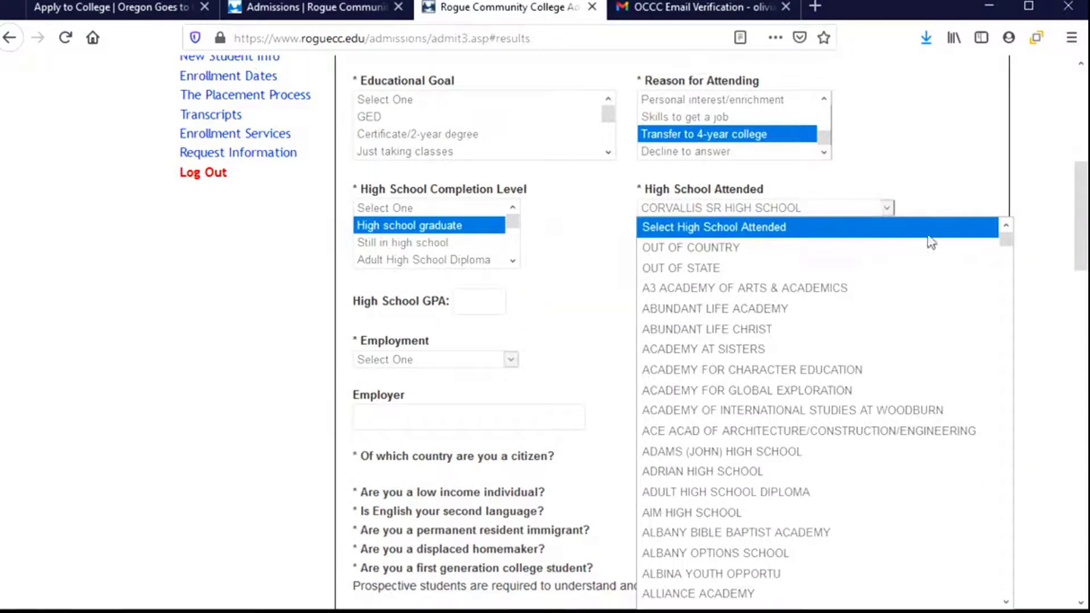
{"action": "left_click_drag", "start_coordinate": [1005, 237], "coordinate": [1020, 591]}
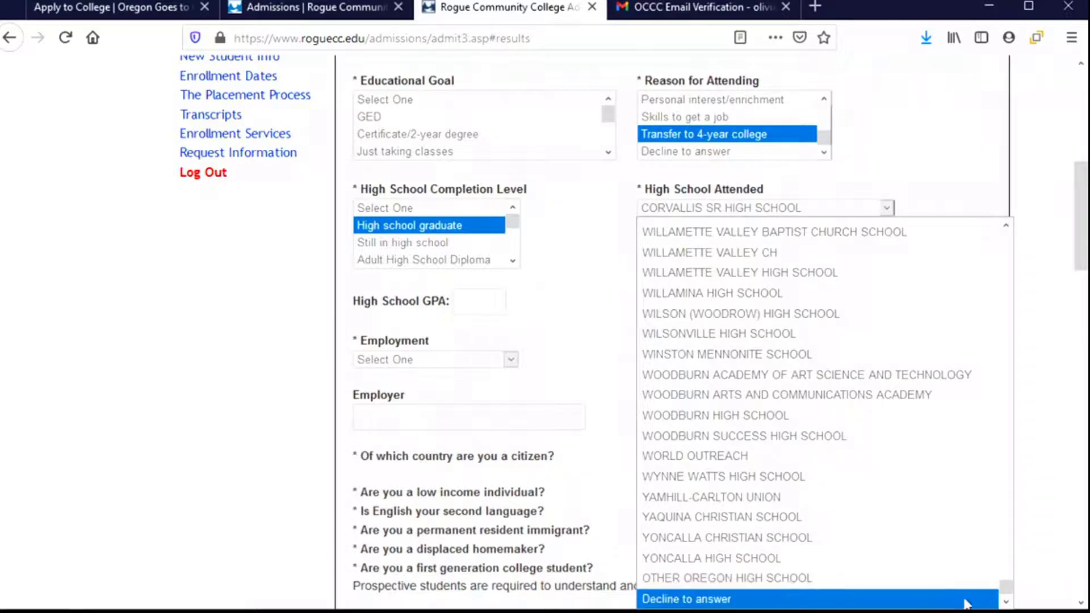
{"action": "left_click_drag", "start_coordinate": [1005, 587], "coordinate": [1004, 236]}
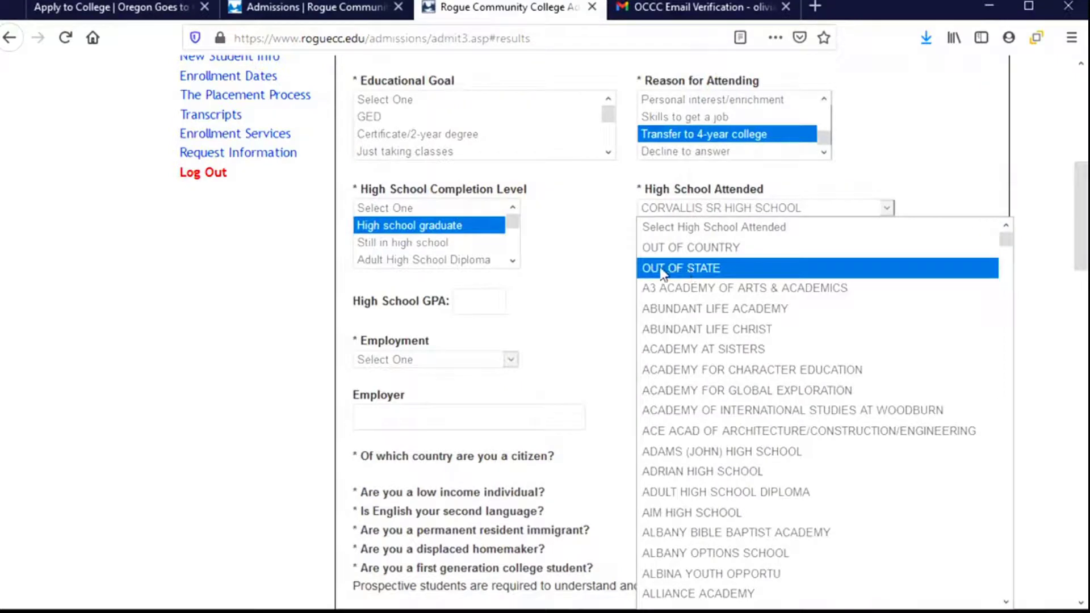
{"action": "left_click", "coordinate": [585, 280]}
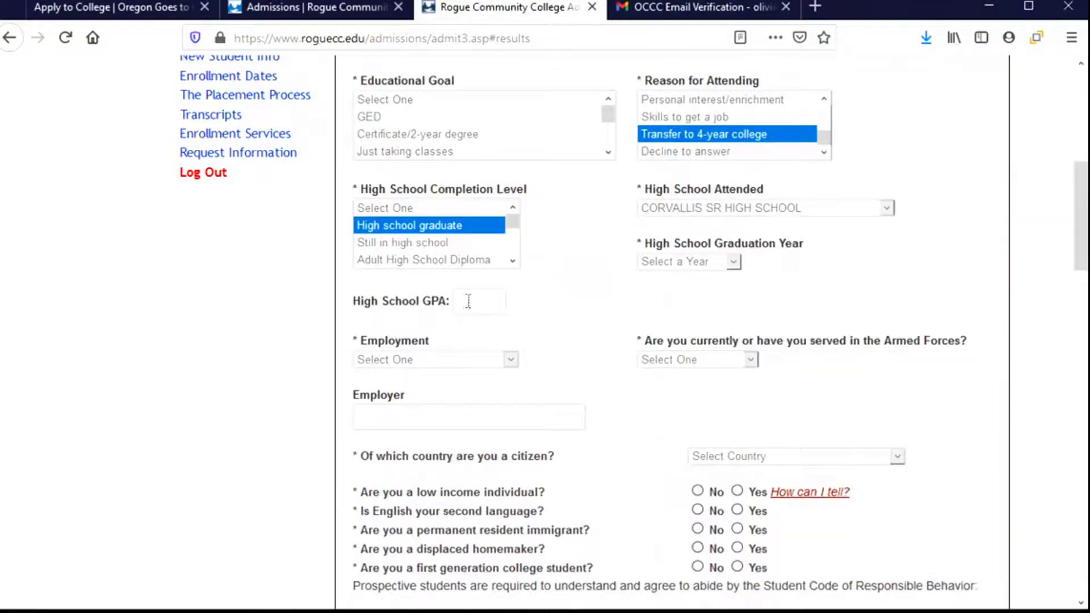
- Enter graduation year 2021 and a high school GPA of 3.2
{"action": "left_click", "coordinate": [732, 262]}
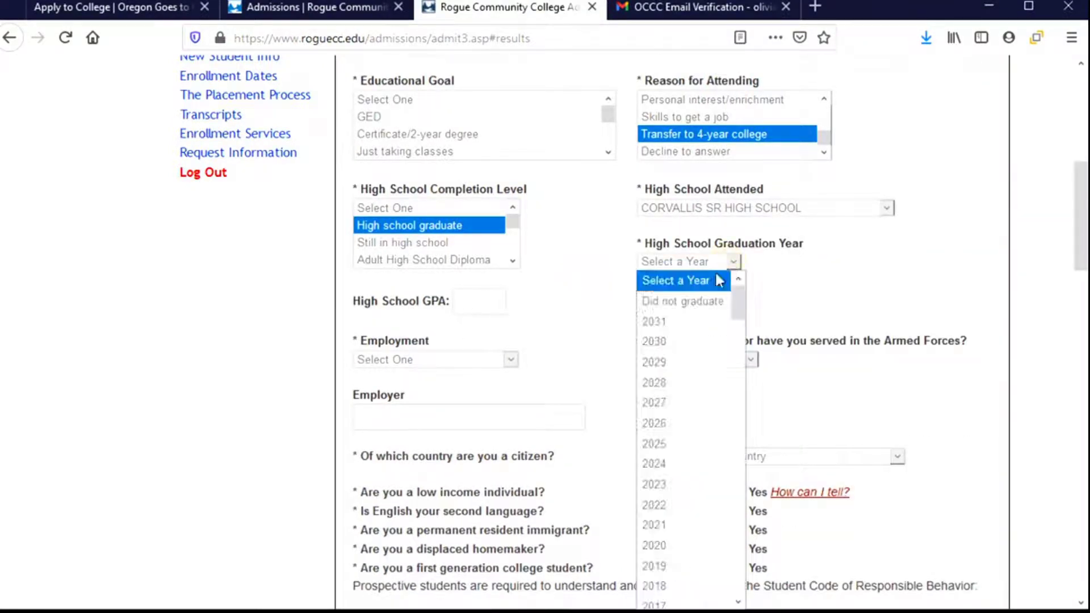
{"action": "scroll", "coordinate": [732, 327], "scroll_direction": "down", "scroll_amount": 4}
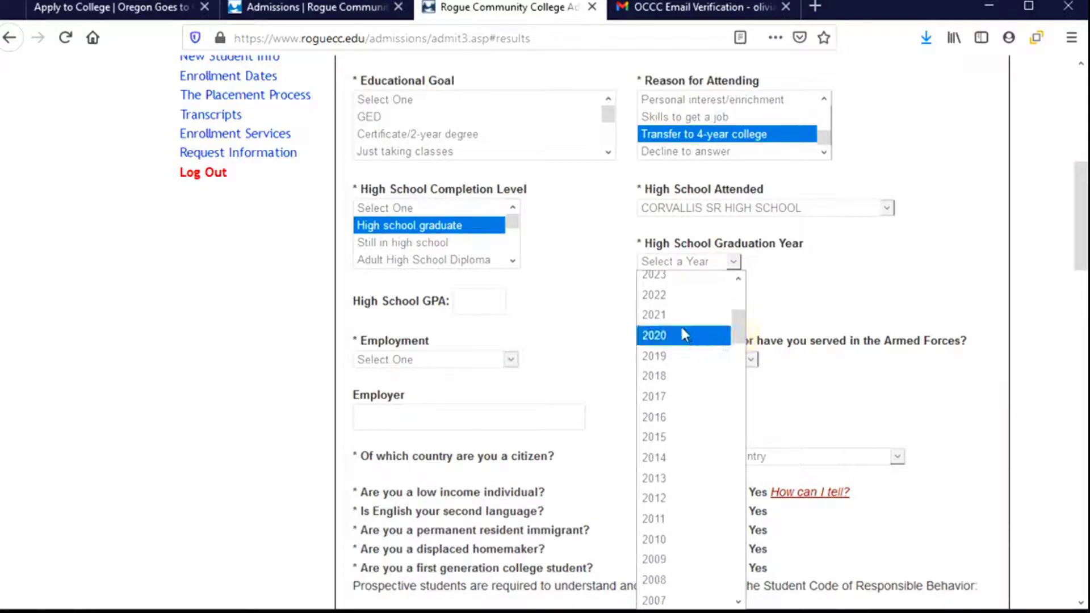
{"action": "left_click", "coordinate": [670, 323]}
{"action": "left_click", "coordinate": [491, 302]}
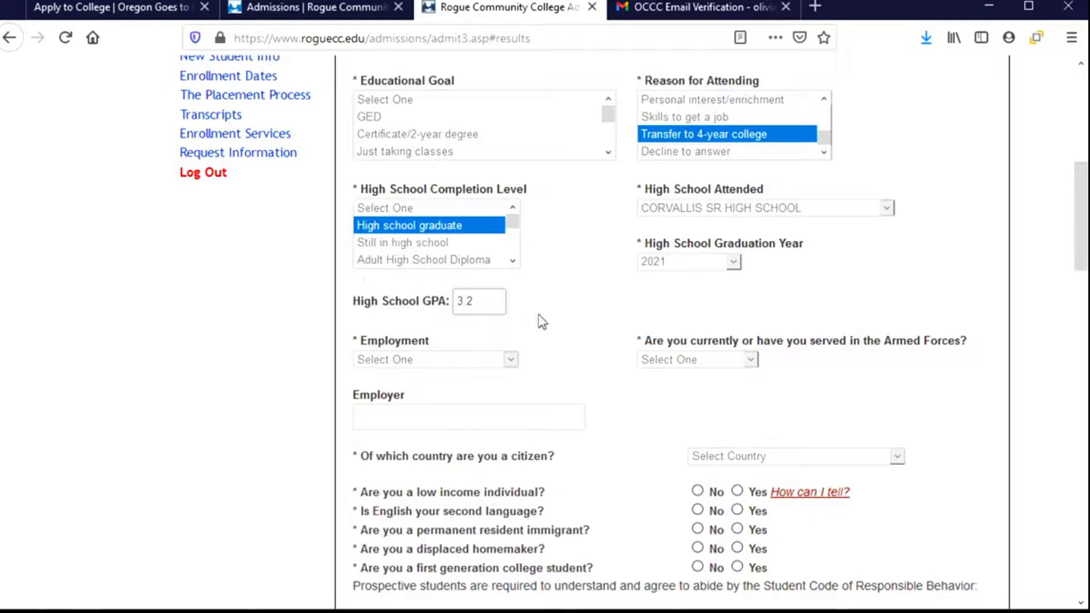
- Set employment status to Not employed and armed forces service to No
{"action": "left_click", "coordinate": [510, 361]}
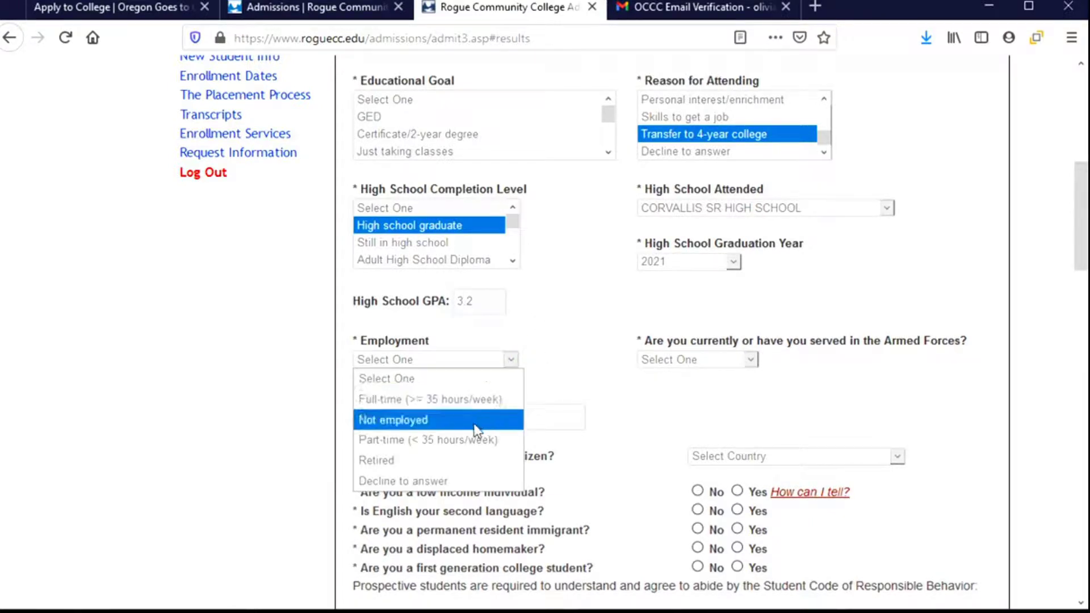
{"action": "left_click", "coordinate": [431, 421]}
{"action": "left_click", "coordinate": [400, 421]}
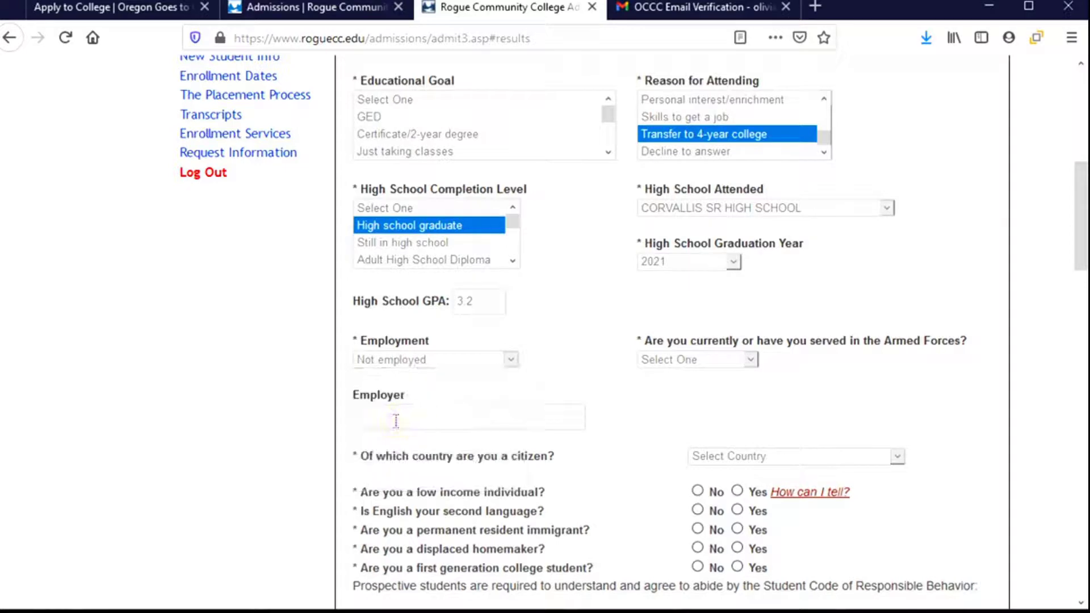
{"action": "left_click", "coordinate": [748, 361]}
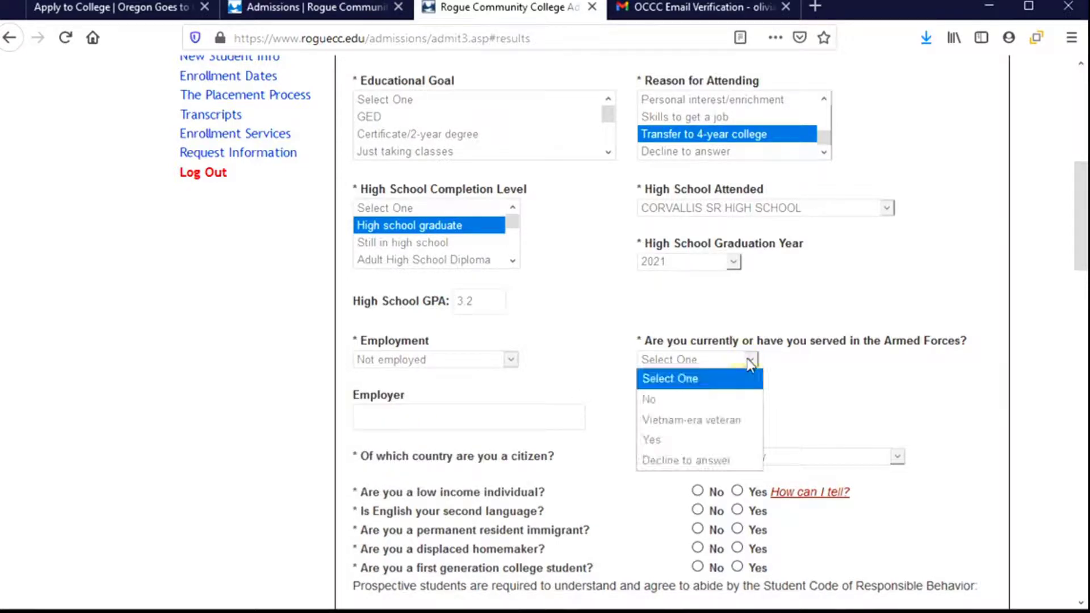
{"action": "left_click", "coordinate": [680, 406]}
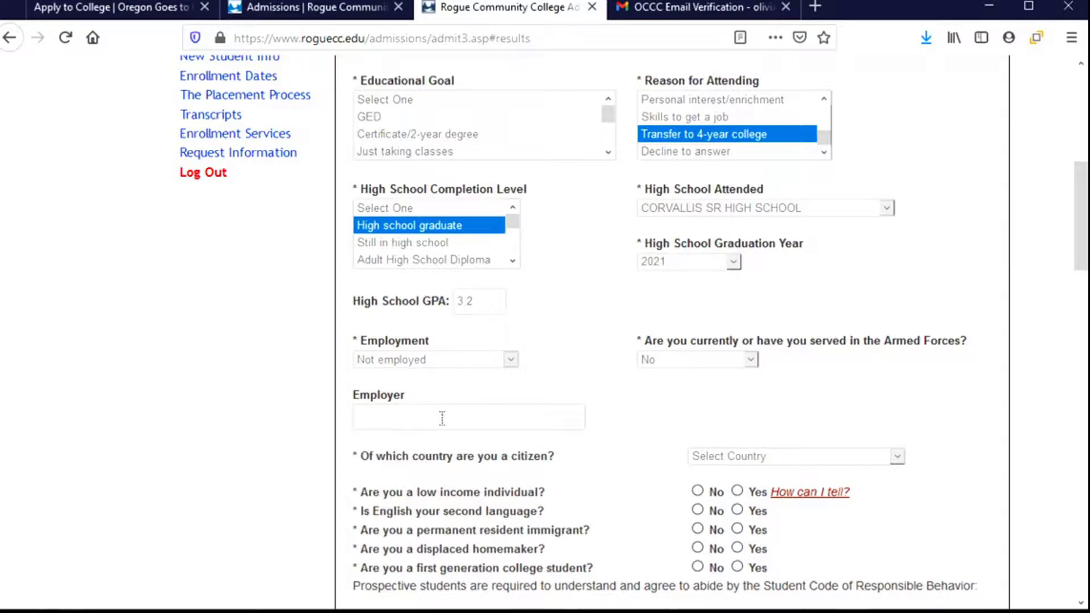
- Choose United States as the country of citizenship
{"action": "scroll", "coordinate": [542, 406], "scroll_direction": "down", "scroll_amount": 3}
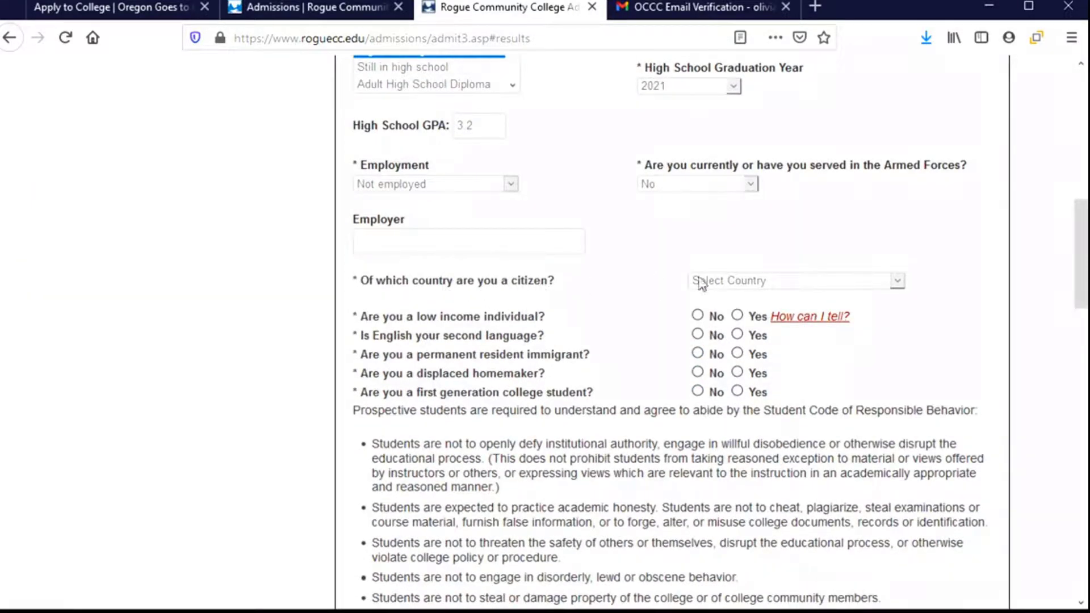
{"action": "left_click", "coordinate": [897, 280]}
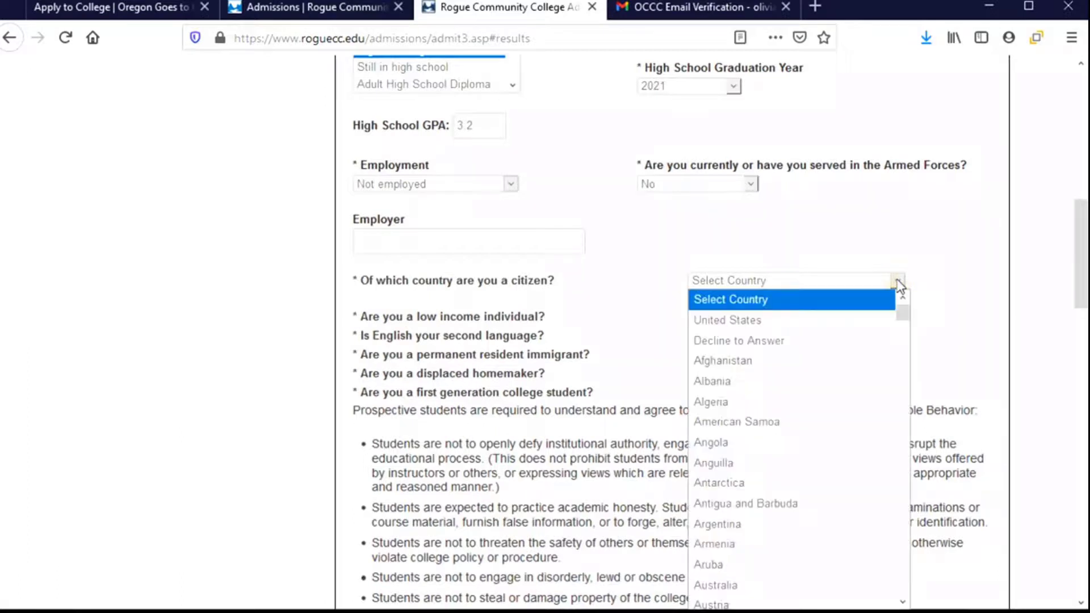
{"action": "left_click", "coordinate": [798, 327]}
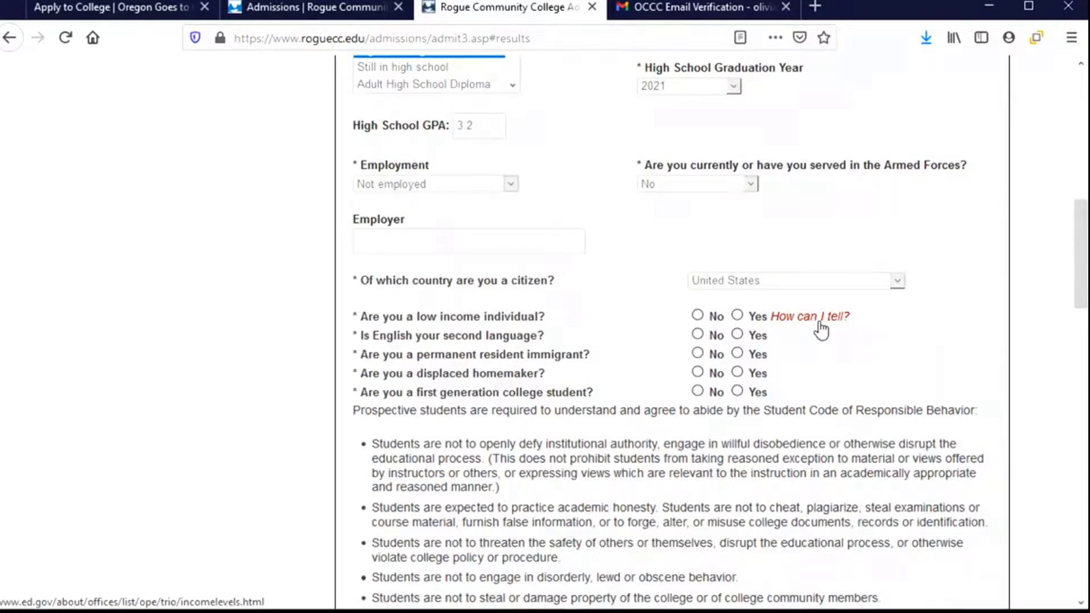
- Check the federal TRIO low-income levels table in a new tab, then return to the application form
{"action": "left_click", "coordinate": [819, 323]}
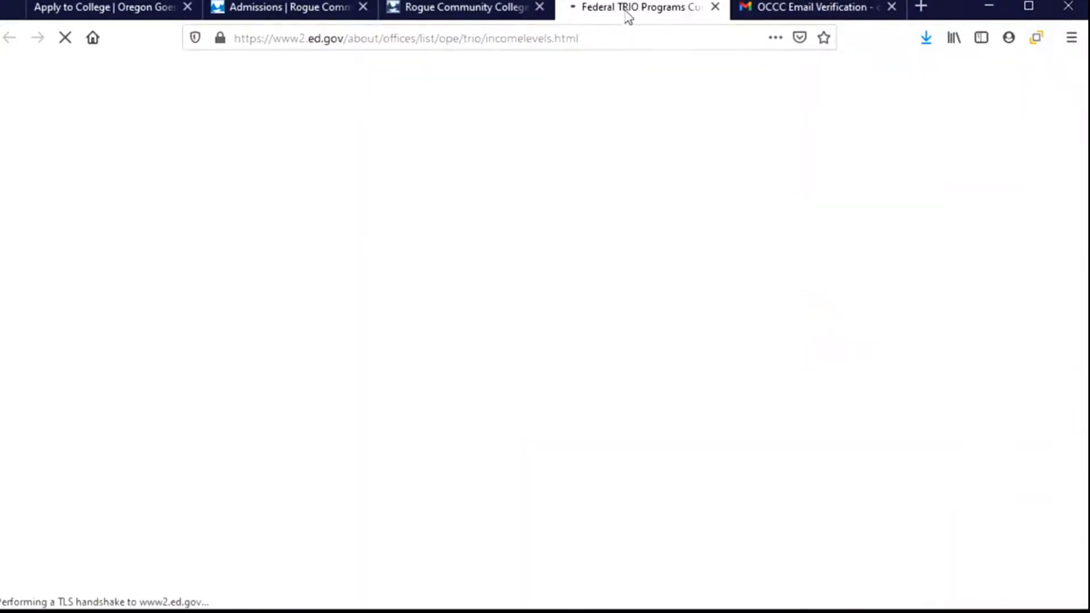
{"action": "scroll", "coordinate": [467, 329], "scroll_direction": "down", "scroll_amount": 5}
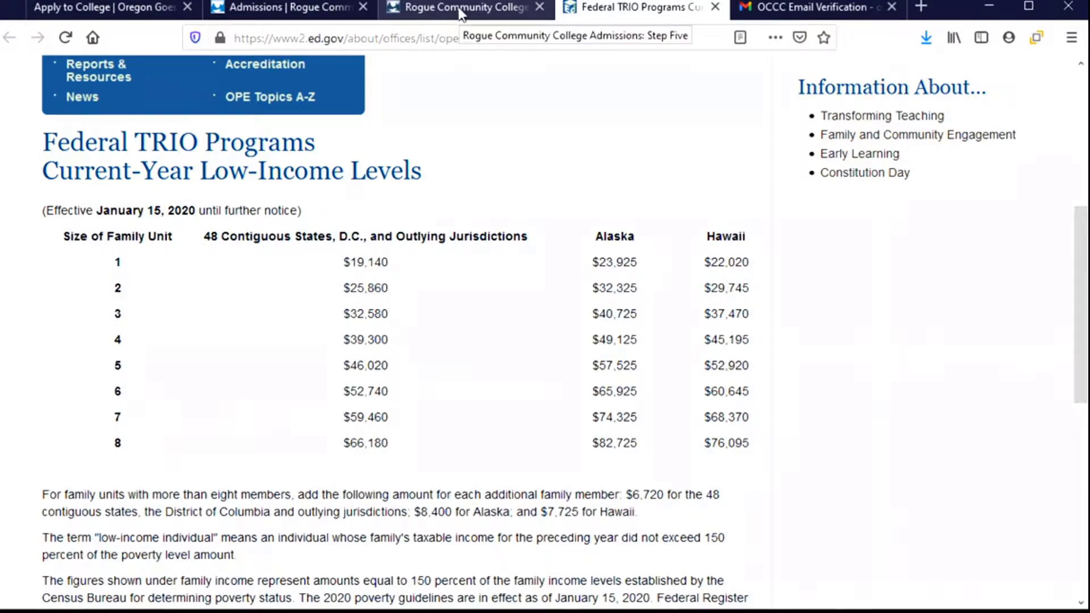
{"action": "left_click", "coordinate": [289, 7]}
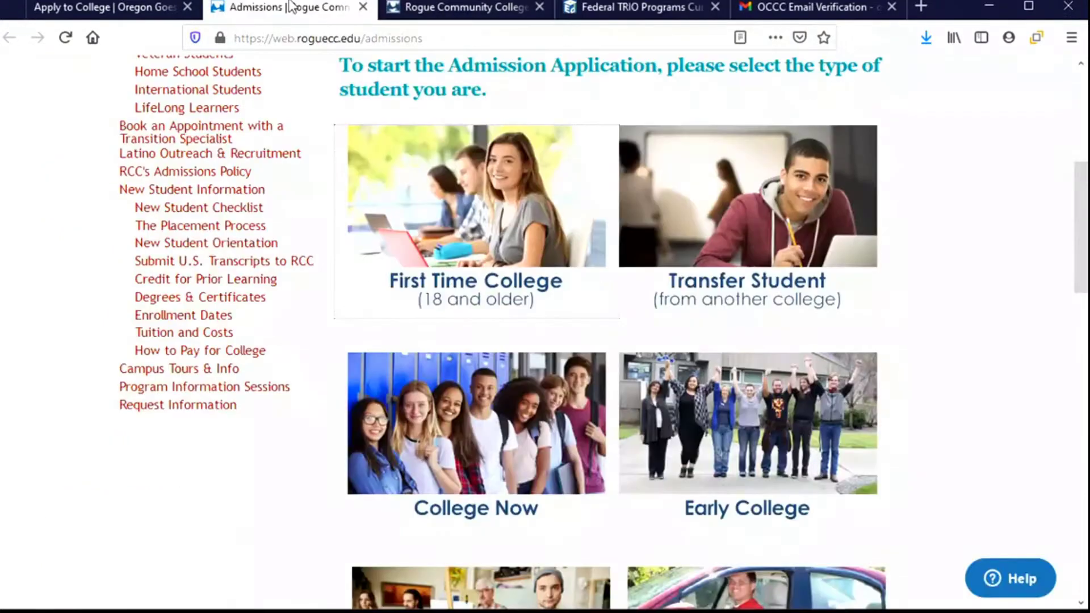
{"action": "left_click", "coordinate": [471, 12]}
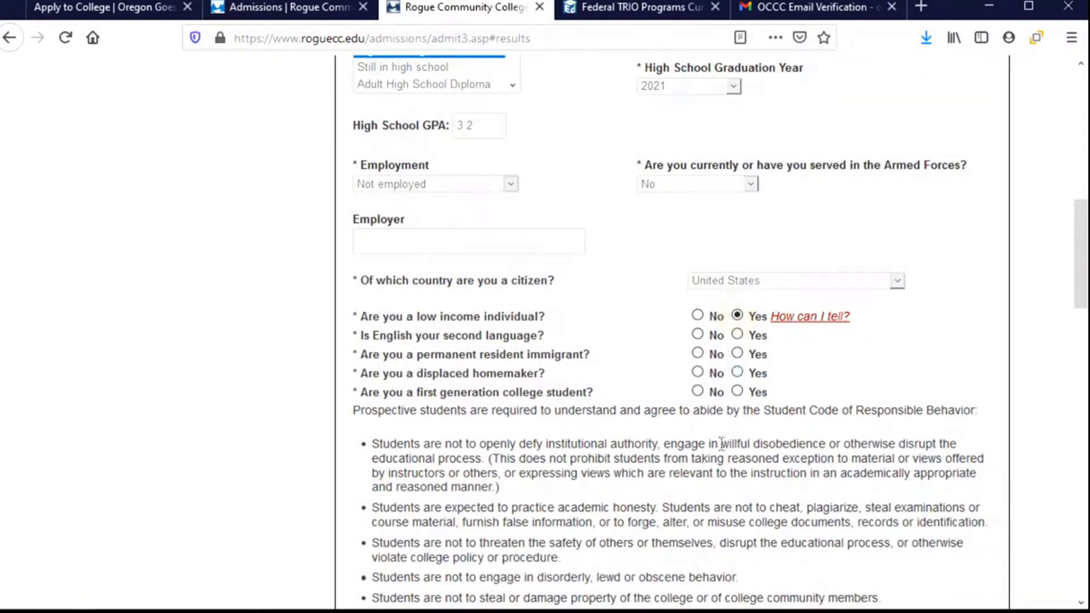
- Answer No for English second language, permanent resident and displaced homemaker, and Yes for first-generation student
{"action": "scroll", "coordinate": [686, 454], "scroll_direction": "down", "scroll_amount": 3}
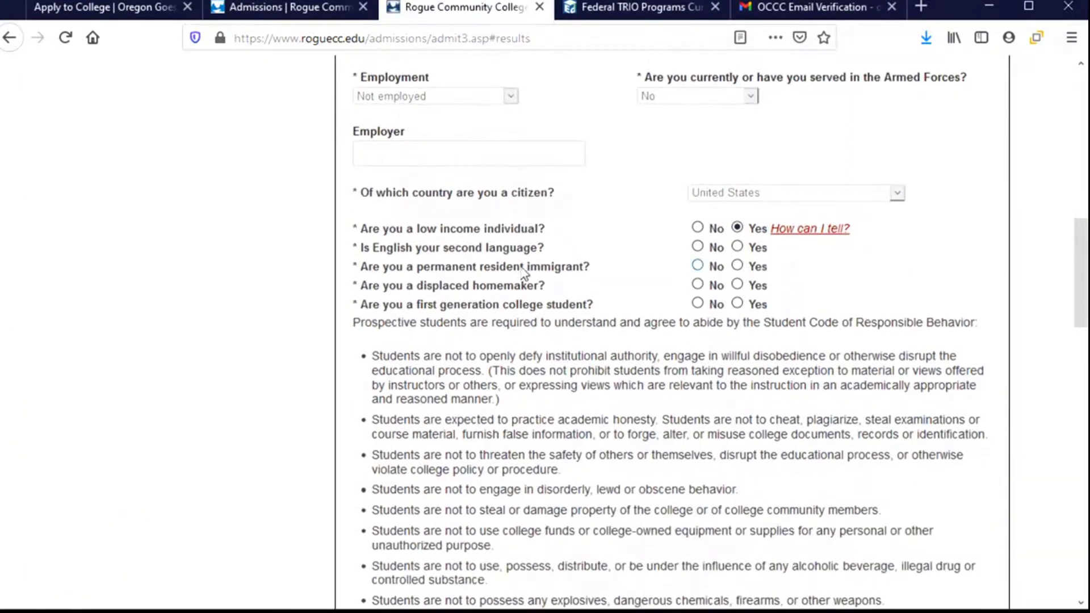
{"action": "left_click", "coordinate": [697, 247]}
{"action": "left_click", "coordinate": [697, 284]}
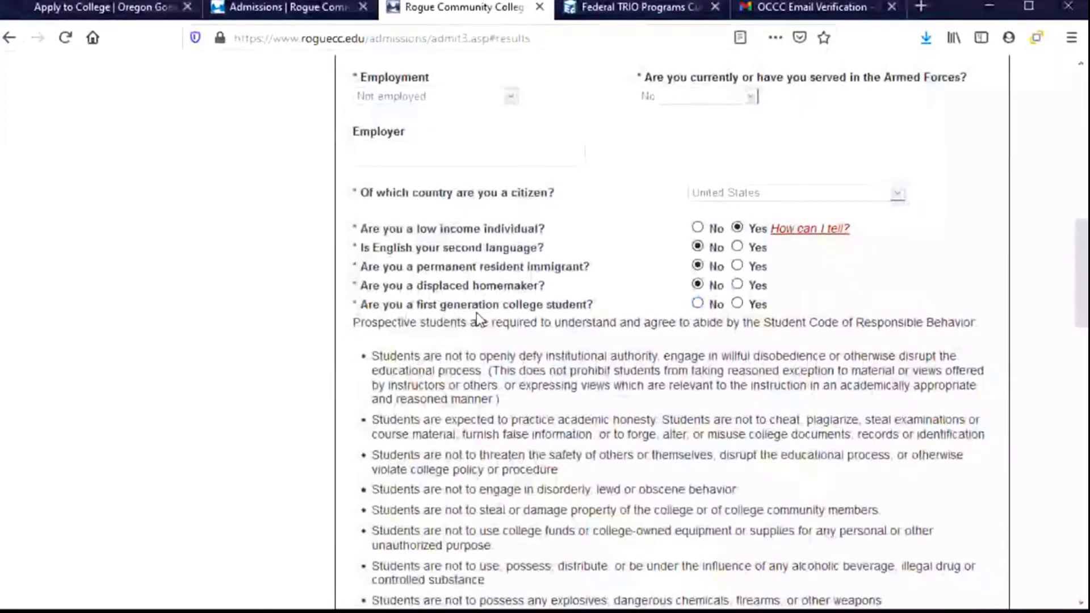
{"action": "left_click", "coordinate": [737, 305]}
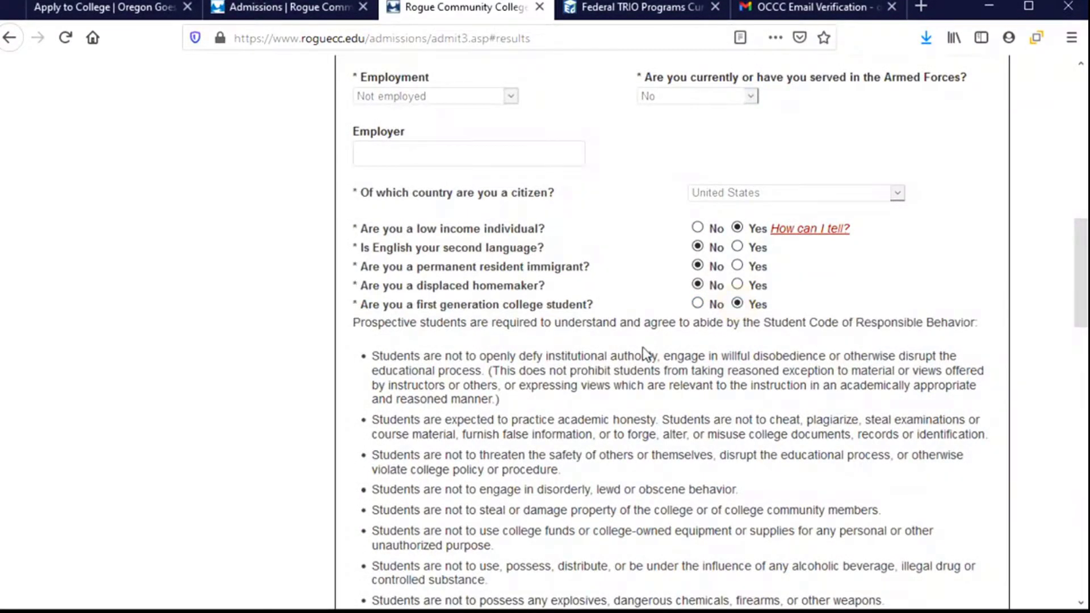
{"action": "scroll", "coordinate": [622, 351], "scroll_direction": "down", "scroll_amount": 2}
{"action": "scroll", "coordinate": [617, 352], "scroll_direction": "down", "scroll_amount": 2}
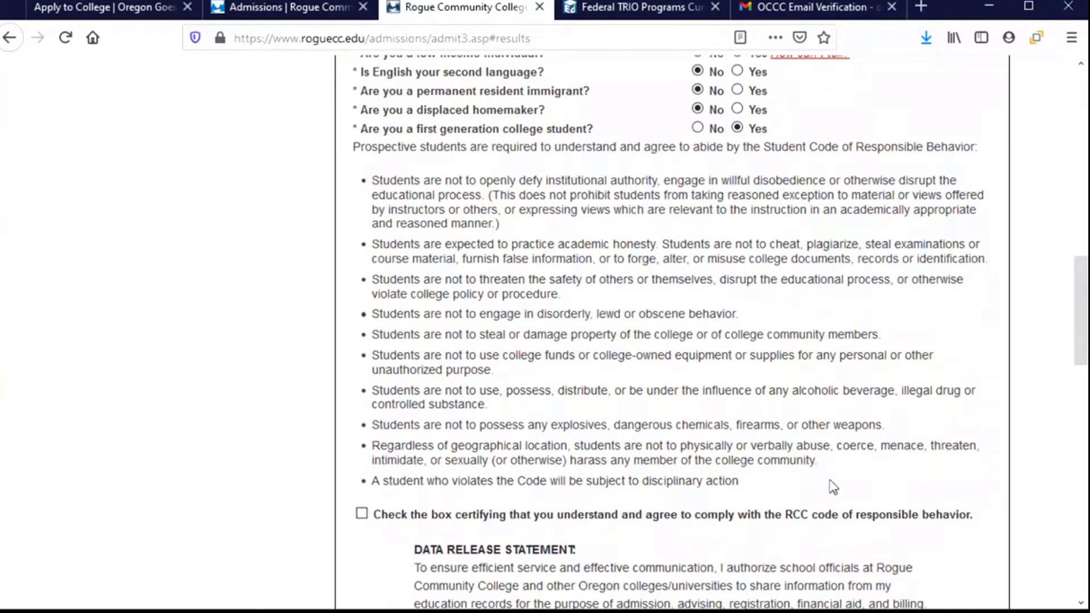
- Agree to the code of responsible behavior, certify the application as correct, and submit it
{"action": "left_click", "coordinate": [362, 515]}
{"action": "scroll", "coordinate": [468, 514], "scroll_direction": "down", "scroll_amount": 2}
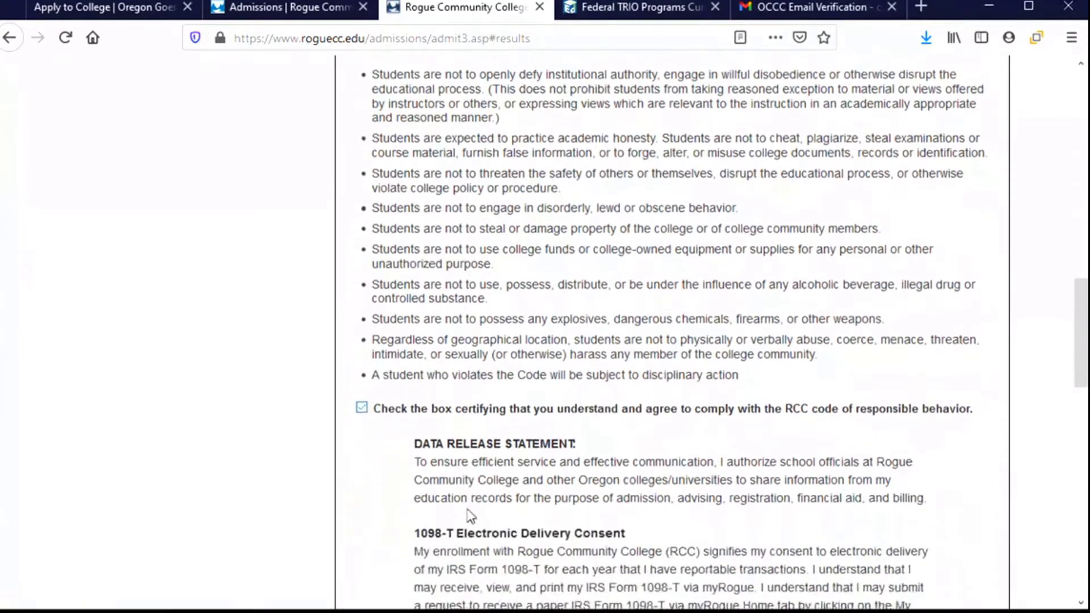
{"action": "scroll", "coordinate": [470, 515], "scroll_direction": "down", "scroll_amount": 6}
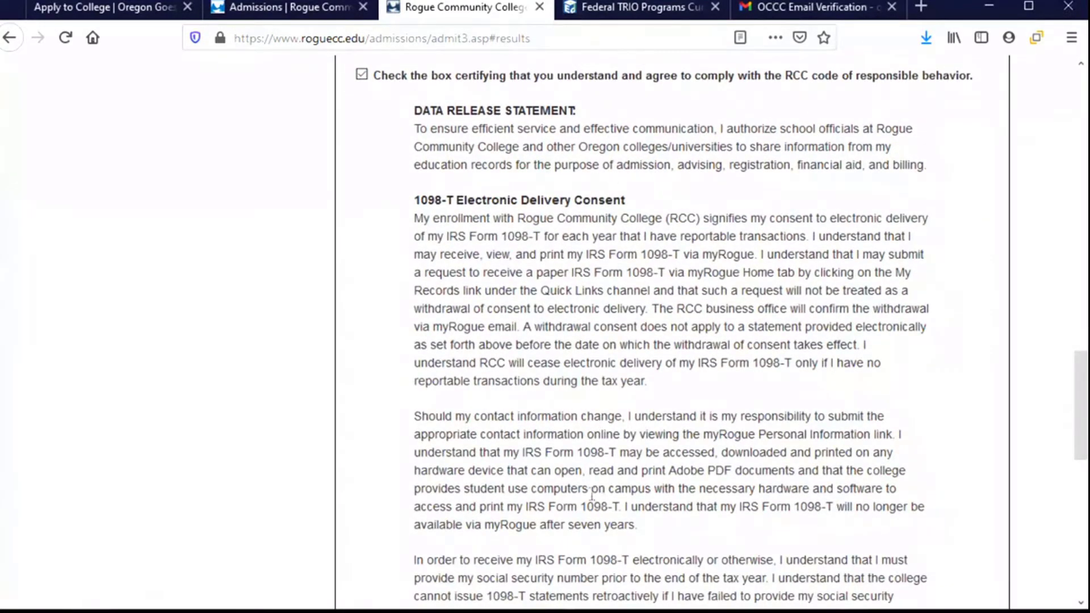
{"action": "scroll", "coordinate": [602, 489], "scroll_direction": "down", "scroll_amount": 5}
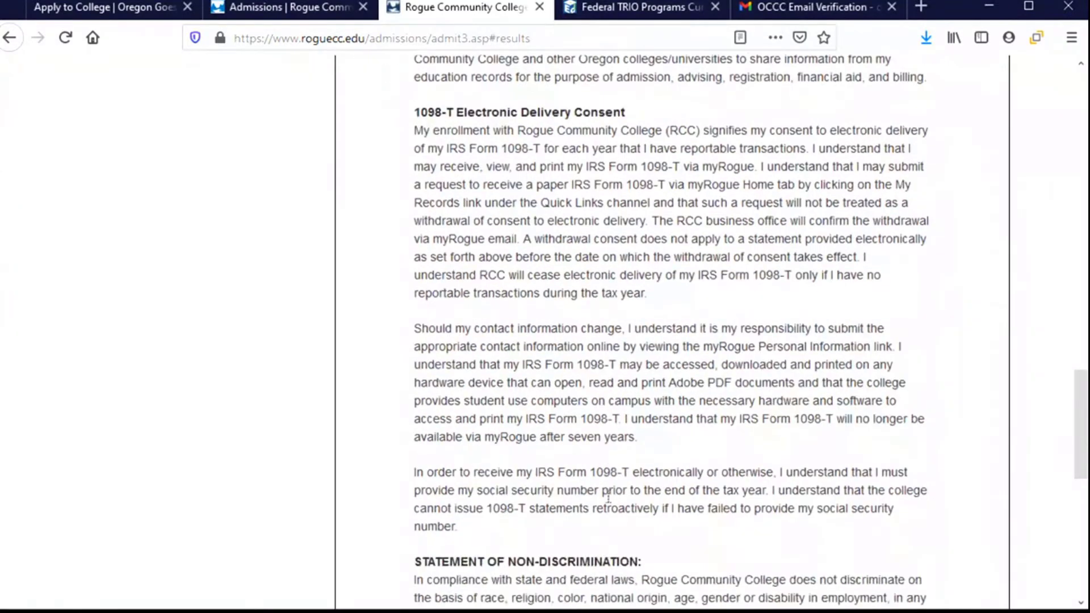
{"action": "scroll", "coordinate": [608, 495], "scroll_direction": "down", "scroll_amount": 2}
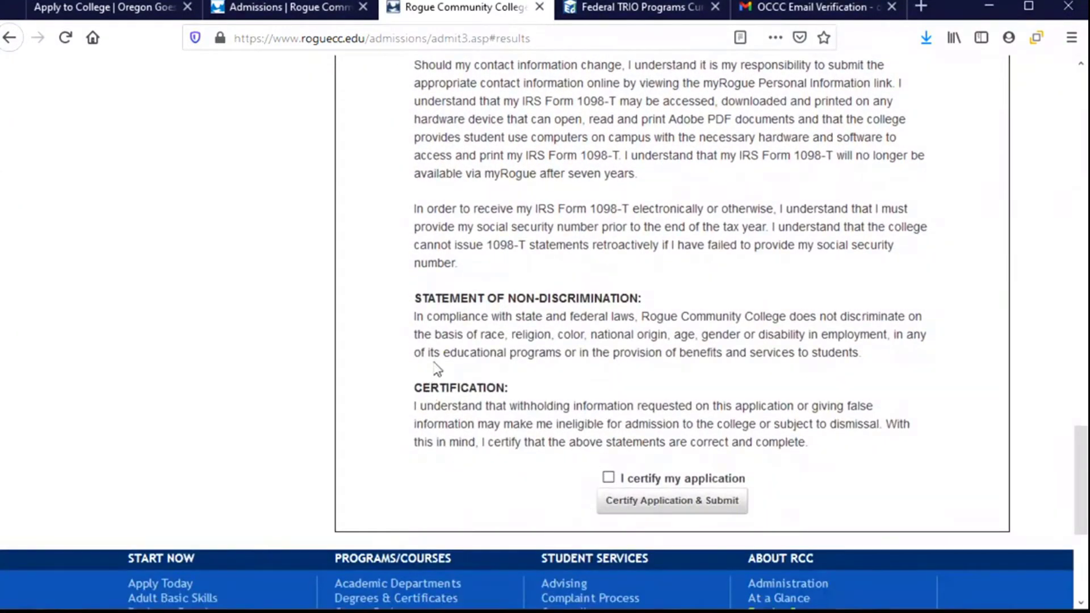
{"action": "left_click", "coordinate": [609, 481]}
{"action": "left_click", "coordinate": [697, 511]}
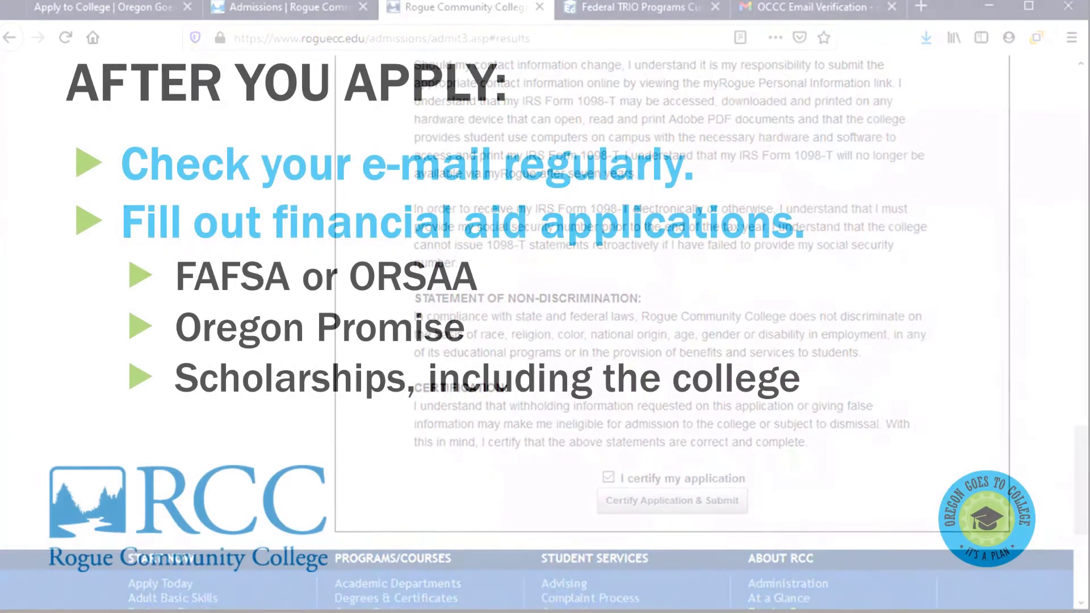